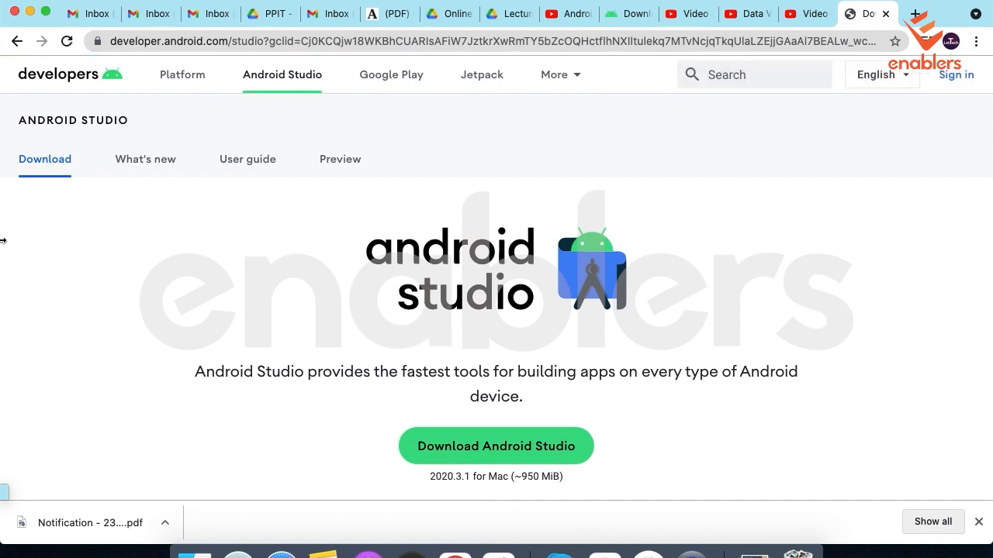
Switch from the Android Studio download page to Android Studio and start creating a new project.
{"action": "scroll", "coordinate": [671, 478], "scroll_direction": "down", "scroll_amount": 3}
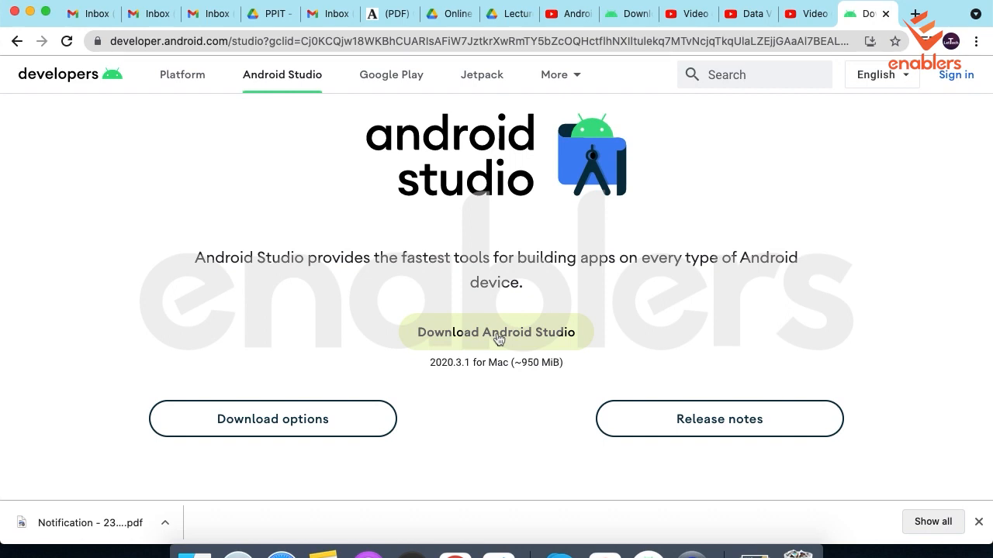
{"action": "left_click", "coordinate": [649, 554]}
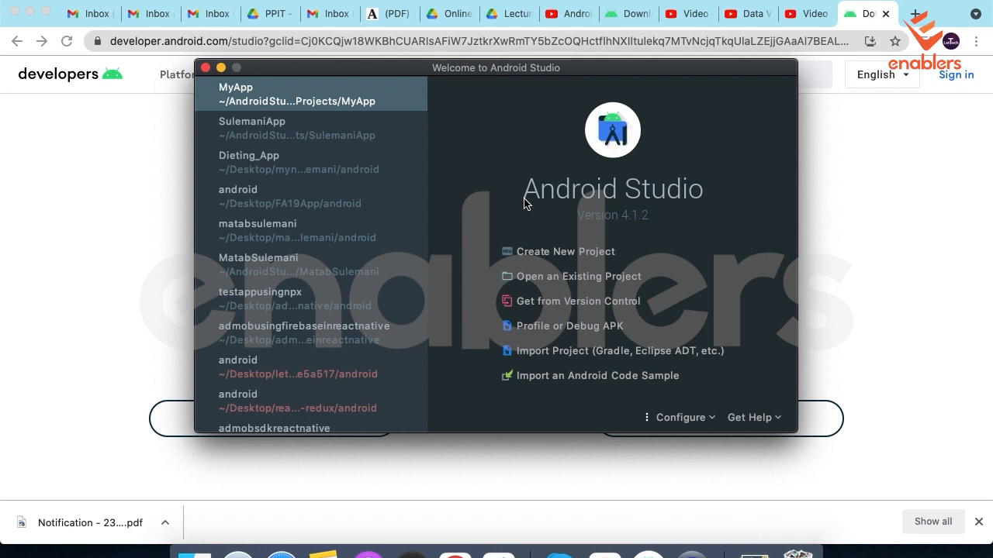
{"action": "left_click", "coordinate": [564, 258]}
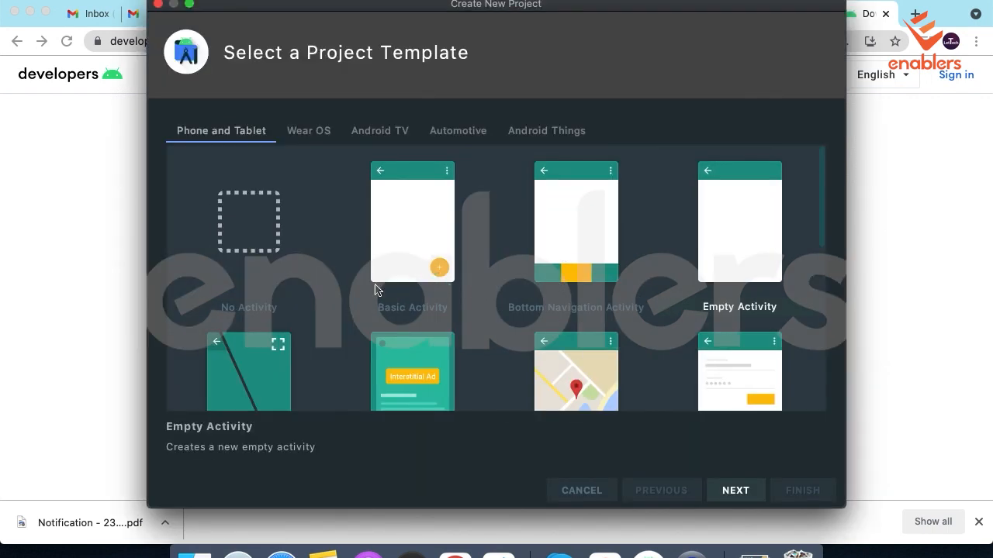
Browse the Wear OS, Android TV and Phone and Tablet templates and choose Empty Activity for the new project.
{"action": "left_click", "coordinate": [297, 129]}
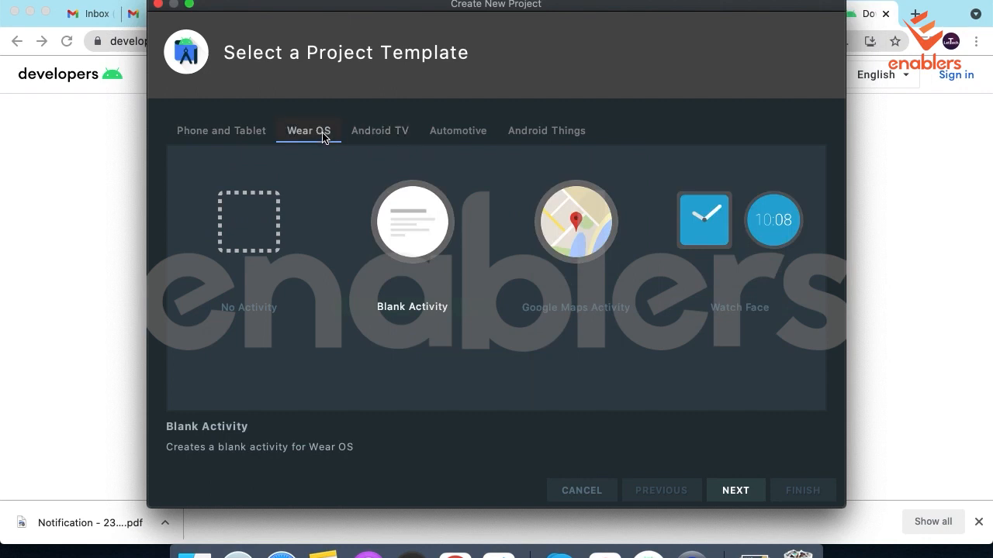
{"action": "left_click", "coordinate": [387, 136]}
{"action": "left_click", "coordinate": [226, 133]}
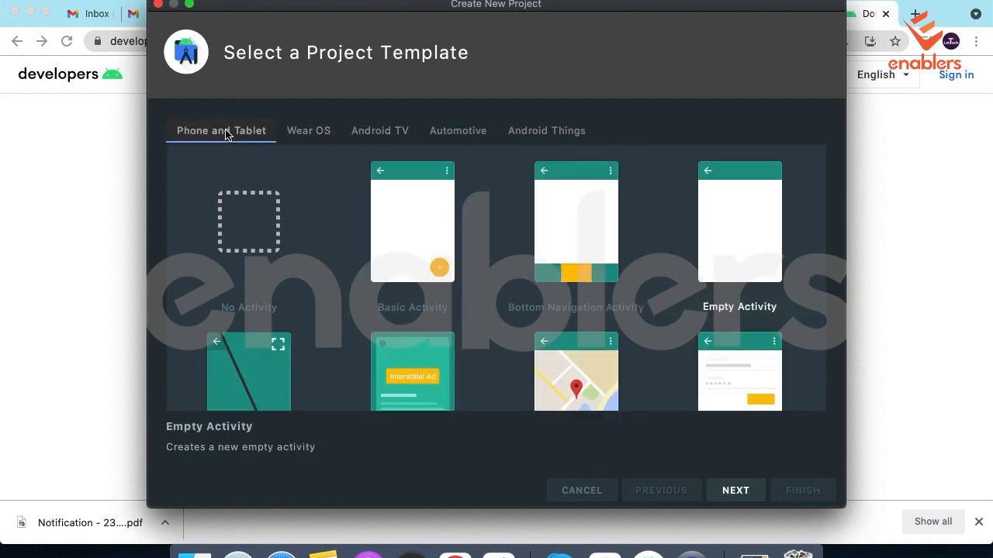
{"action": "scroll", "coordinate": [350, 314], "scroll_direction": "down", "scroll_amount": 1}
{"action": "scroll", "coordinate": [350, 315], "scroll_direction": "up", "scroll_amount": 1}
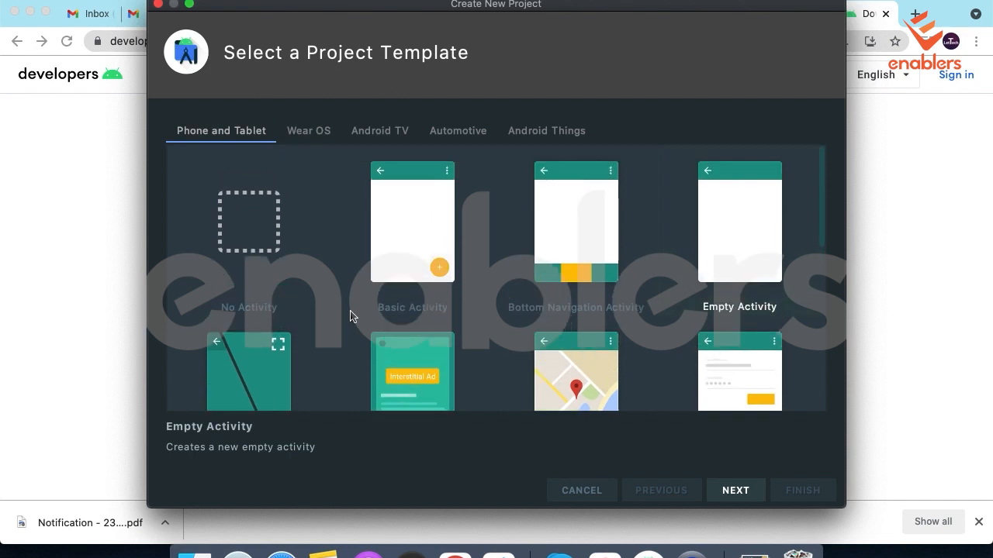
{"action": "left_click", "coordinate": [748, 215]}
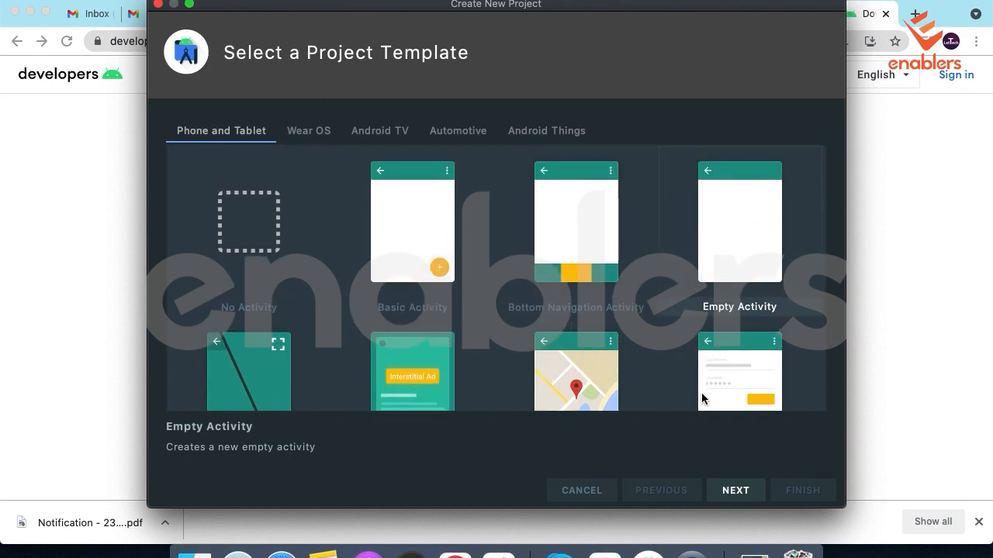
{"action": "scroll", "coordinate": [563, 304], "scroll_direction": "down", "scroll_amount": 5}
{"action": "scroll", "coordinate": [563, 304], "scroll_direction": "down", "scroll_amount": 5}
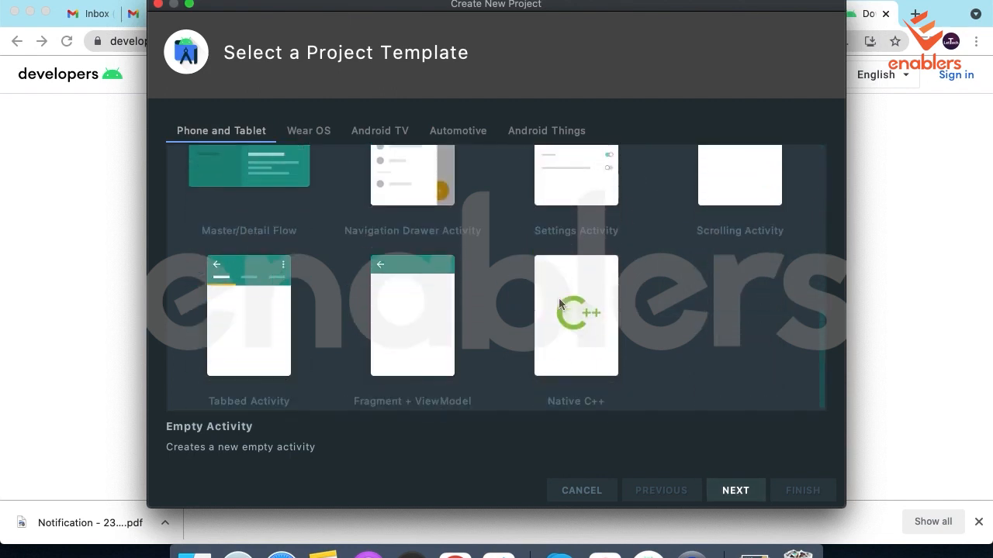
{"action": "scroll", "coordinate": [560, 303], "scroll_direction": "up", "scroll_amount": 15}
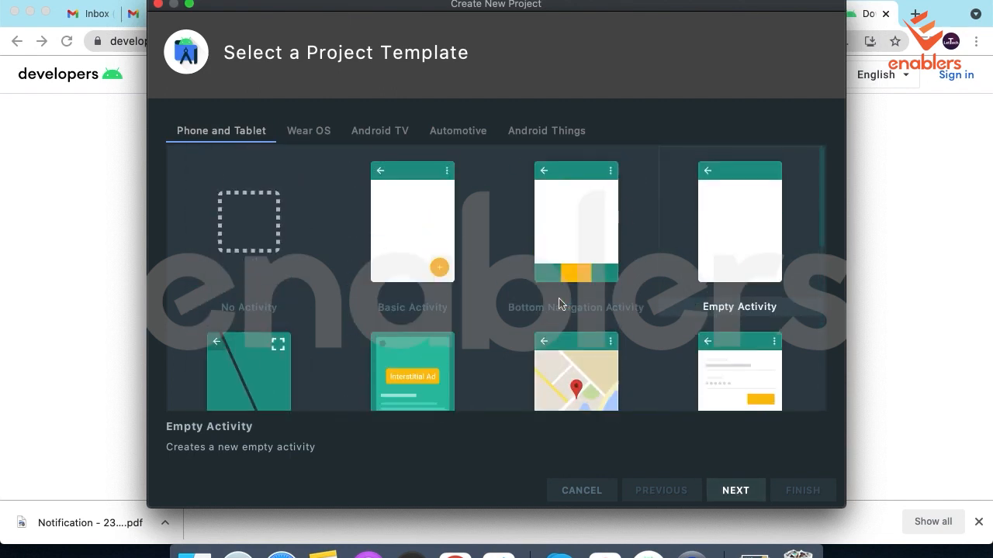
{"action": "left_click", "coordinate": [736, 490]}
Name the project MyNewApp.
{"action": "triple_click", "coordinate": [470, 144]}
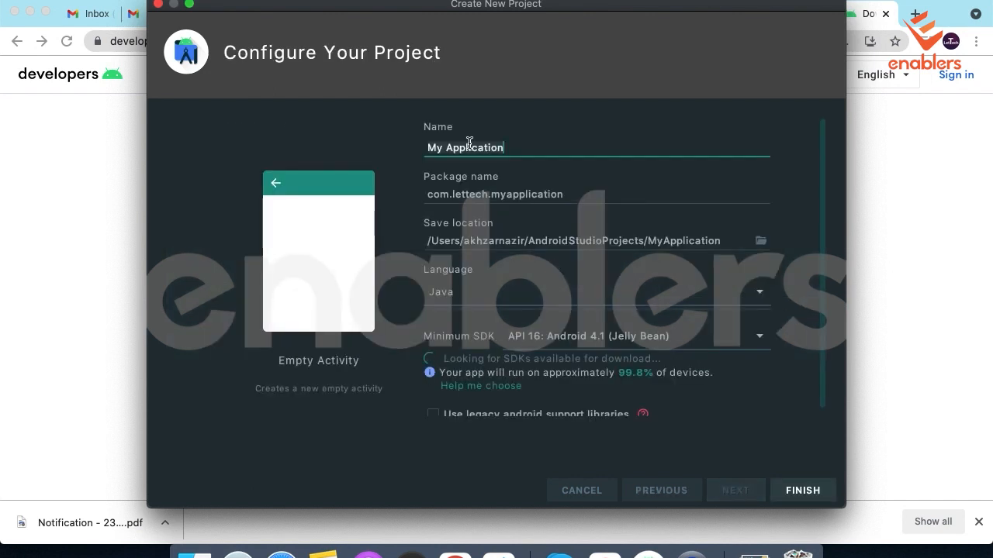
{"action": "type", "text": "MyNew"}
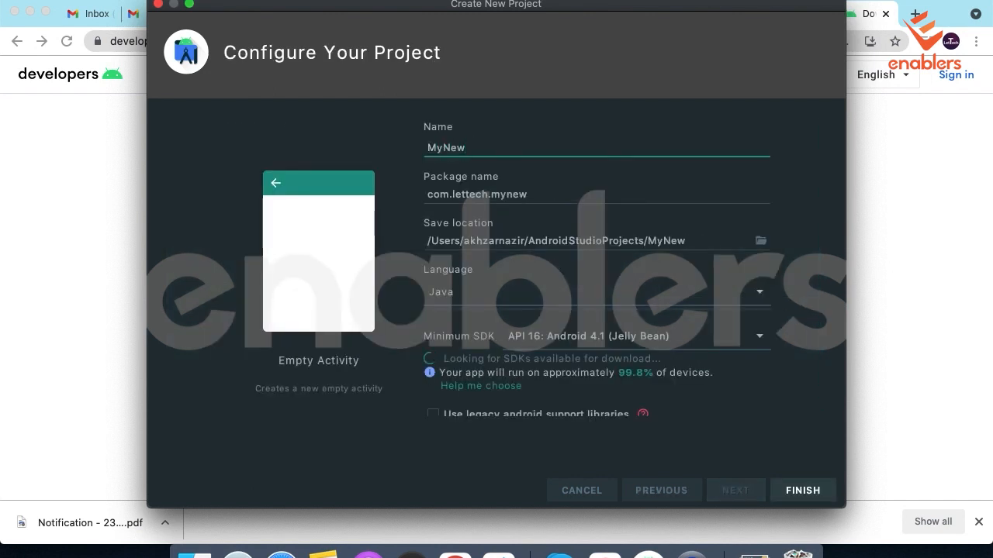
{"action": "type", "text": "App"}
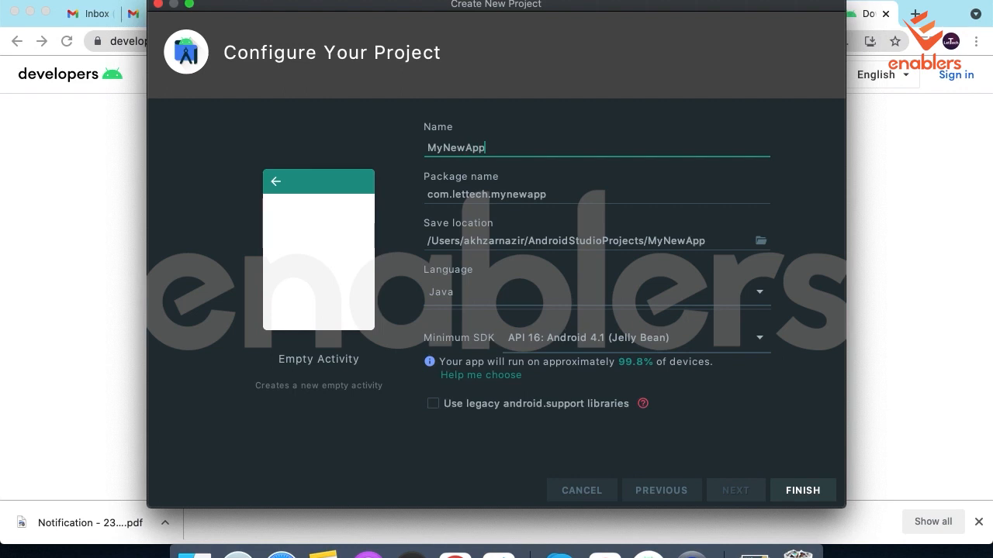
Check the project's package name and save location, and choose Java as its language.
{"action": "triple_click", "coordinate": [435, 195]}
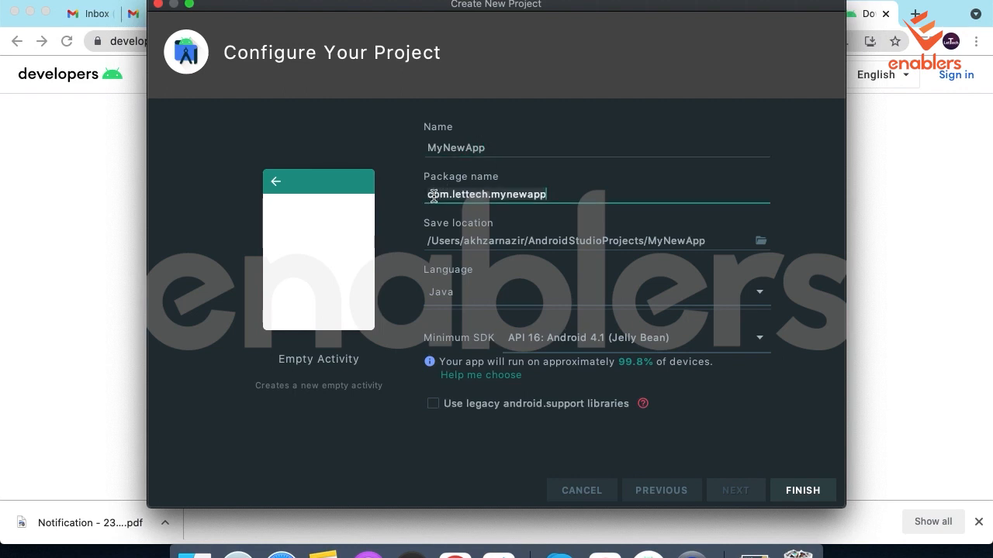
{"action": "double_click", "coordinate": [539, 192]}
{"action": "left_click", "coordinate": [582, 191]}
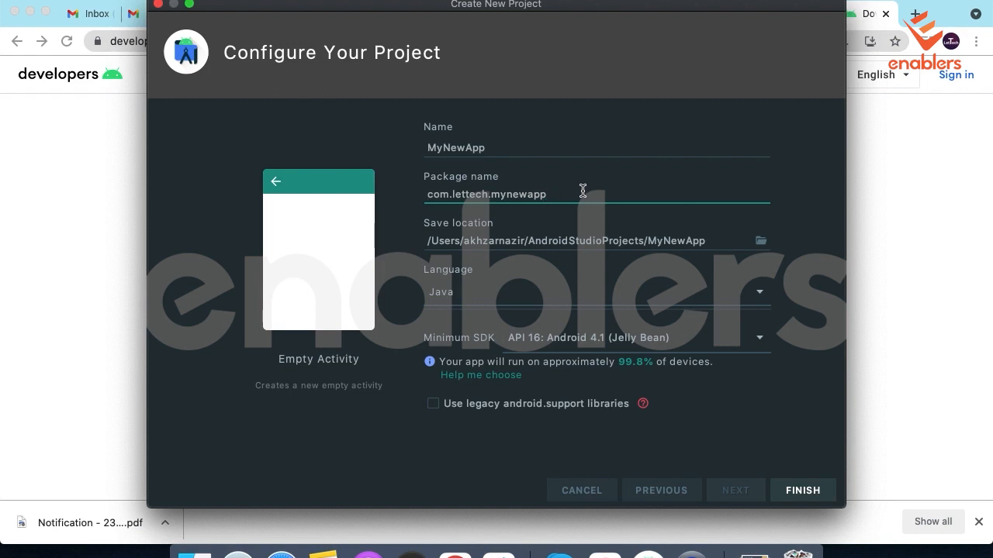
{"action": "double_click", "coordinate": [583, 191]}
{"action": "left_click", "coordinate": [582, 191]}
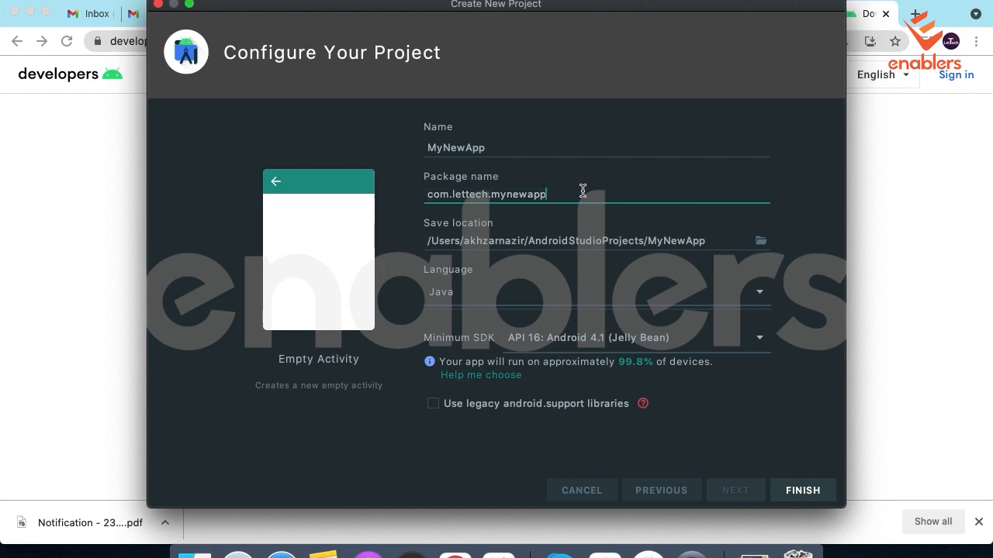
{"action": "triple_click", "coordinate": [497, 239]}
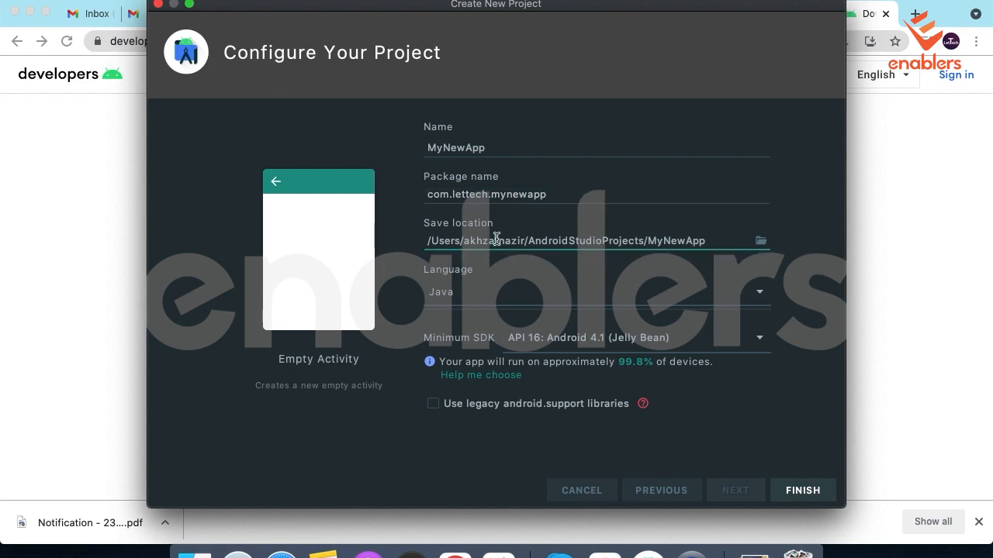
{"action": "left_click", "coordinate": [760, 292]}
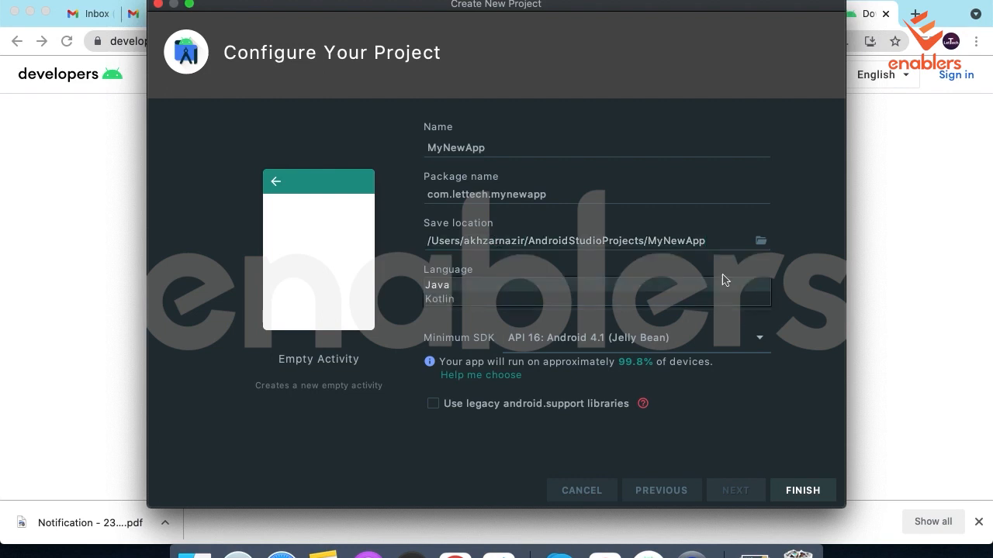
{"action": "left_click", "coordinate": [492, 287]}
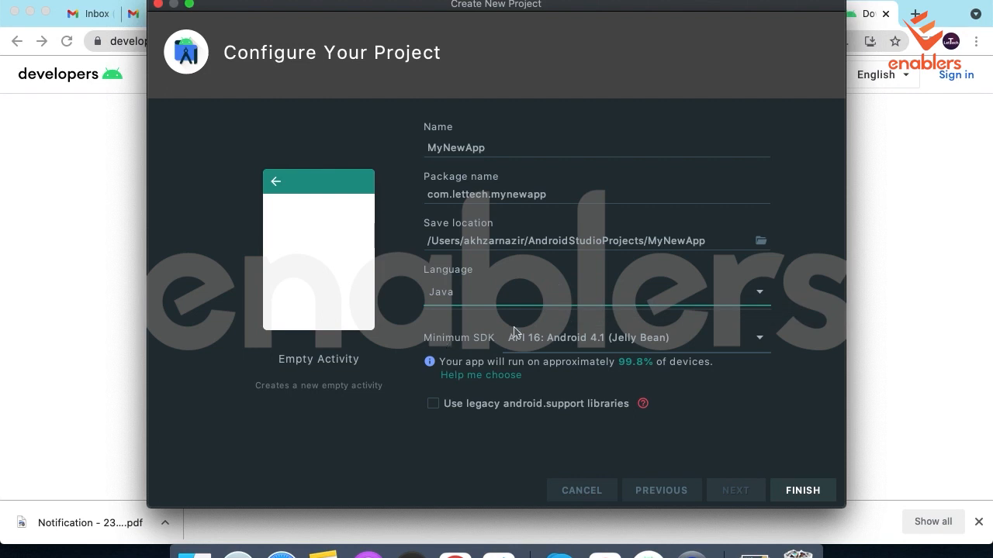
Try API 30: Android 30 and API 21: Android 5.0 (Lollipop) as the minimum SDK to compare device coverage.
{"action": "left_click", "coordinate": [764, 339]}
{"action": "scroll", "coordinate": [663, 264], "scroll_direction": "down", "scroll_amount": 5}
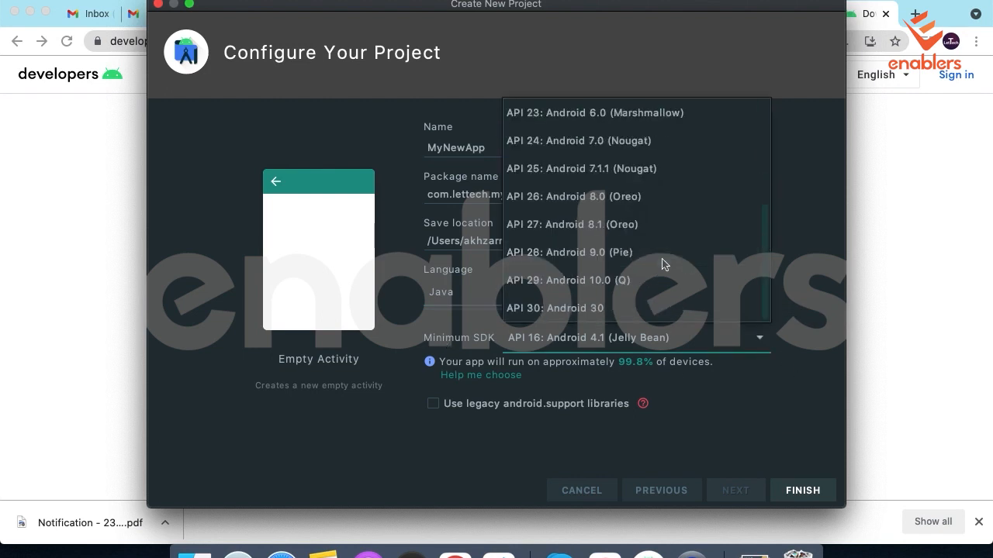
{"action": "left_click", "coordinate": [574, 308]}
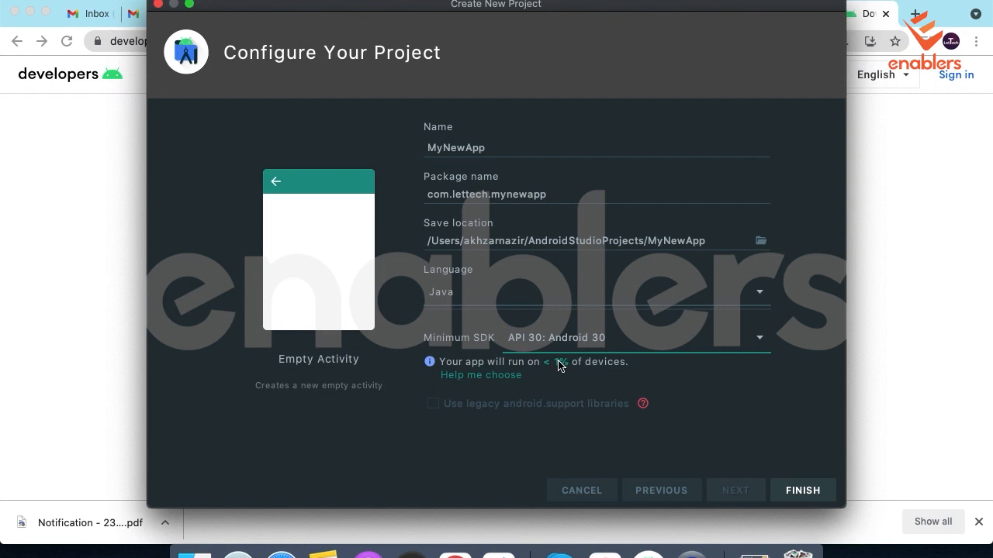
{"action": "left_click", "coordinate": [762, 340]}
{"action": "scroll", "coordinate": [649, 223], "scroll_direction": "up", "scroll_amount": 2}
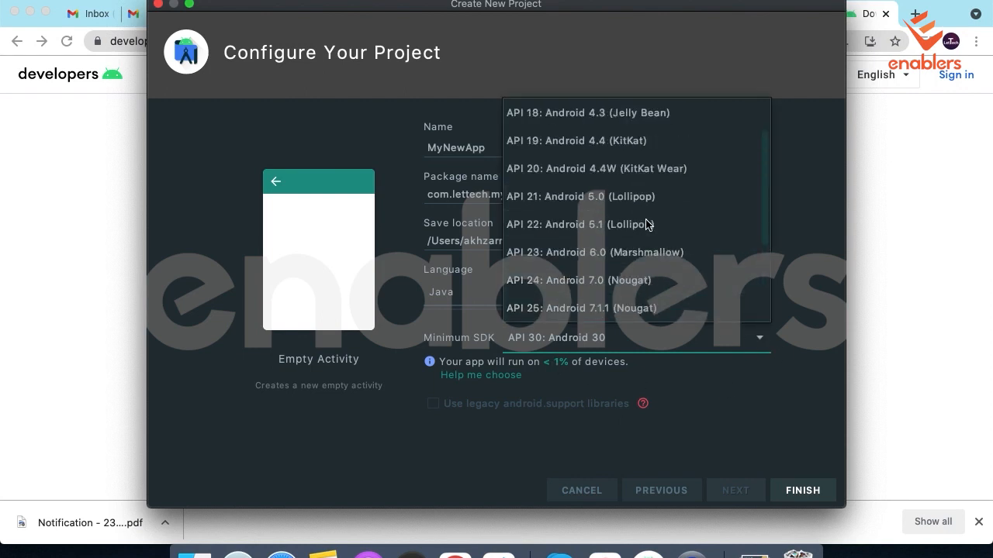
{"action": "left_click", "coordinate": [611, 203]}
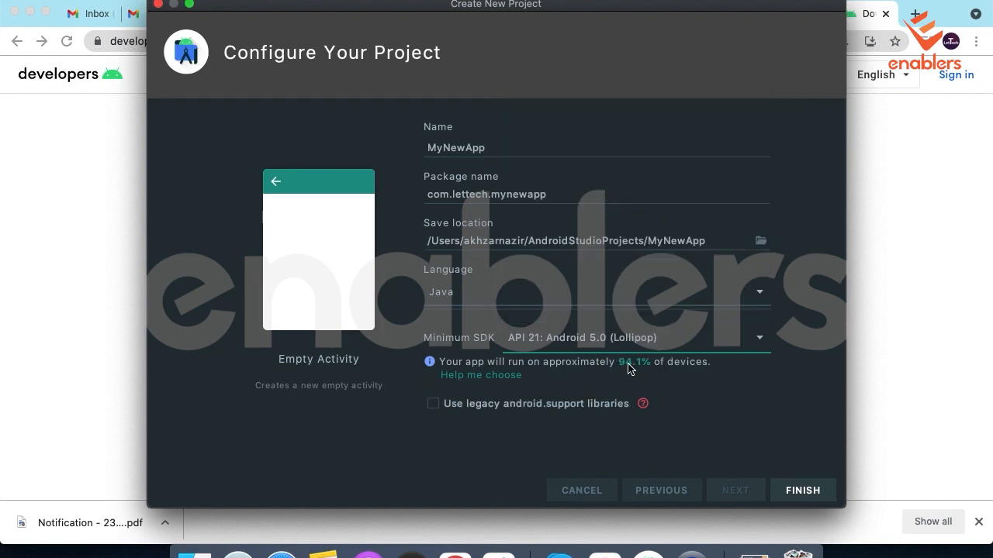
Set the minimum SDK to API 16: Android 4.1 (Jelly Bean) and create the project.
{"action": "left_click", "coordinate": [762, 337]}
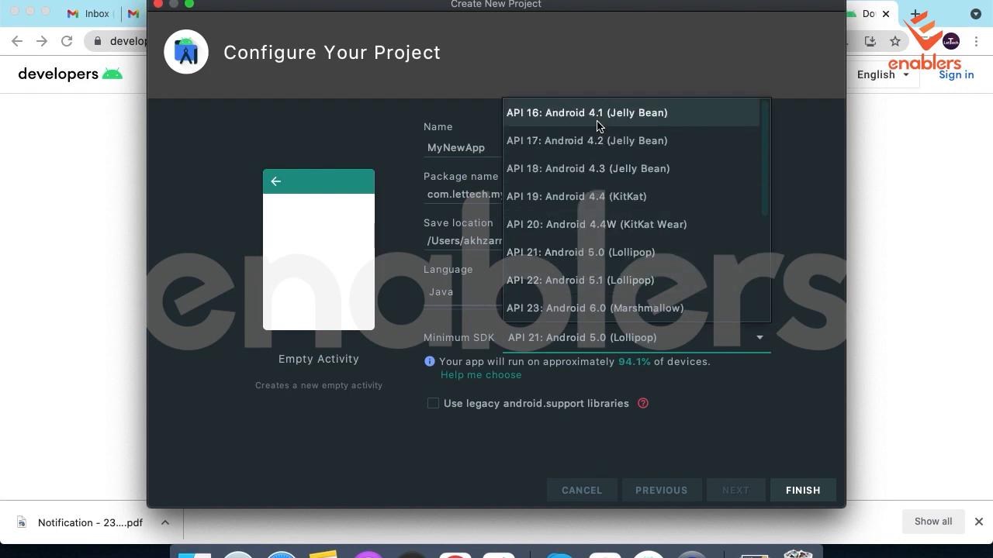
{"action": "left_click", "coordinate": [598, 125]}
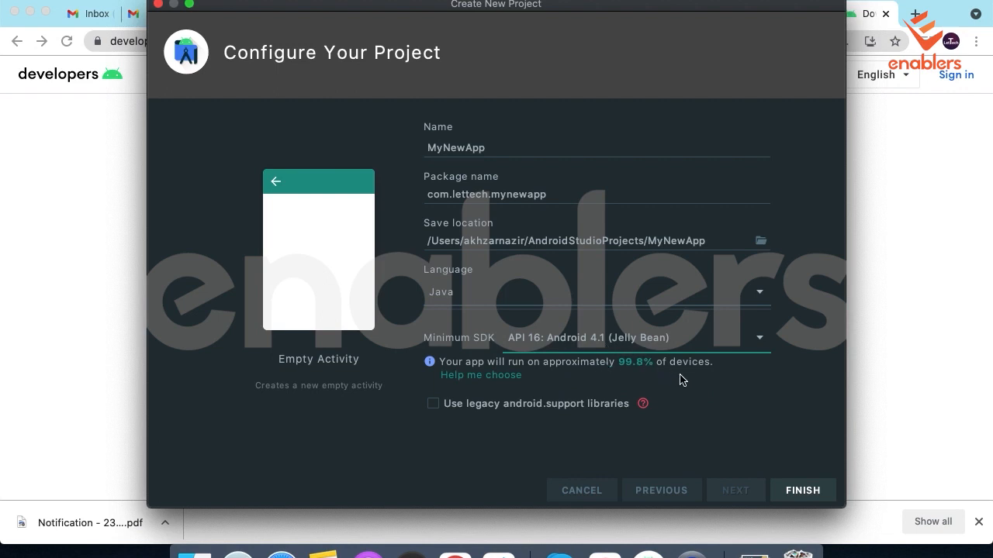
{"action": "left_click", "coordinate": [810, 495]}
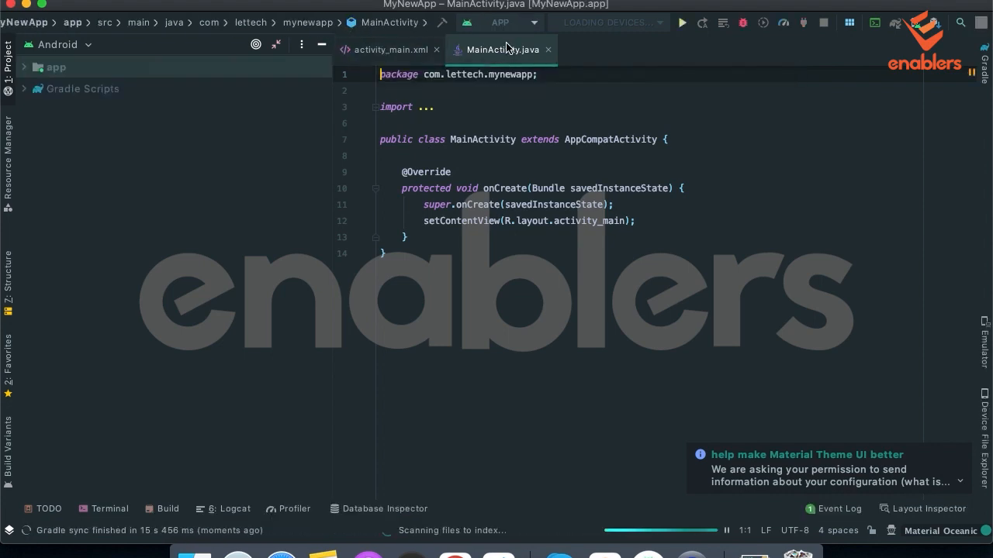
Expand the import statements in MainActivity.java and review the code alongside the activity_main.xml layout.
{"action": "left_click", "coordinate": [455, 268]}
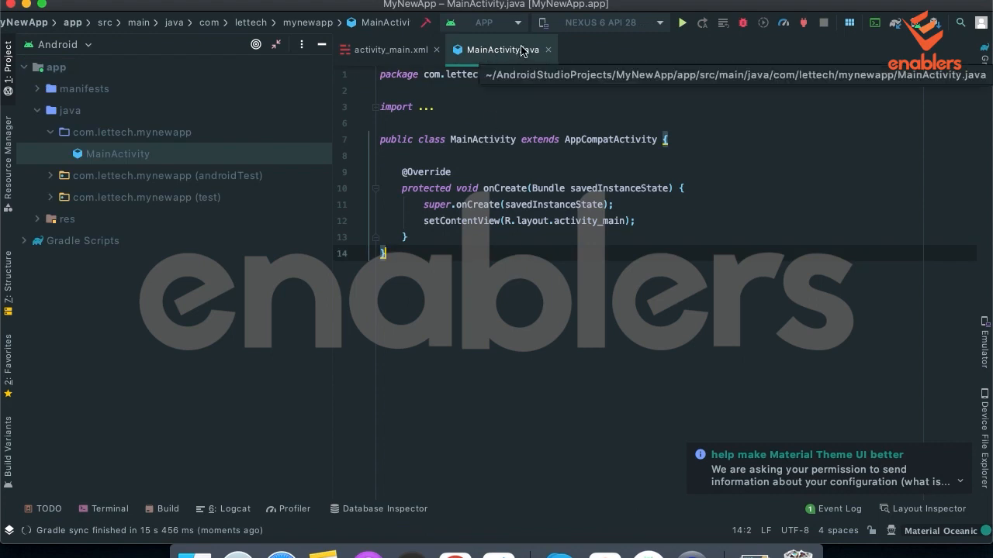
{"action": "left_click", "coordinate": [425, 106]}
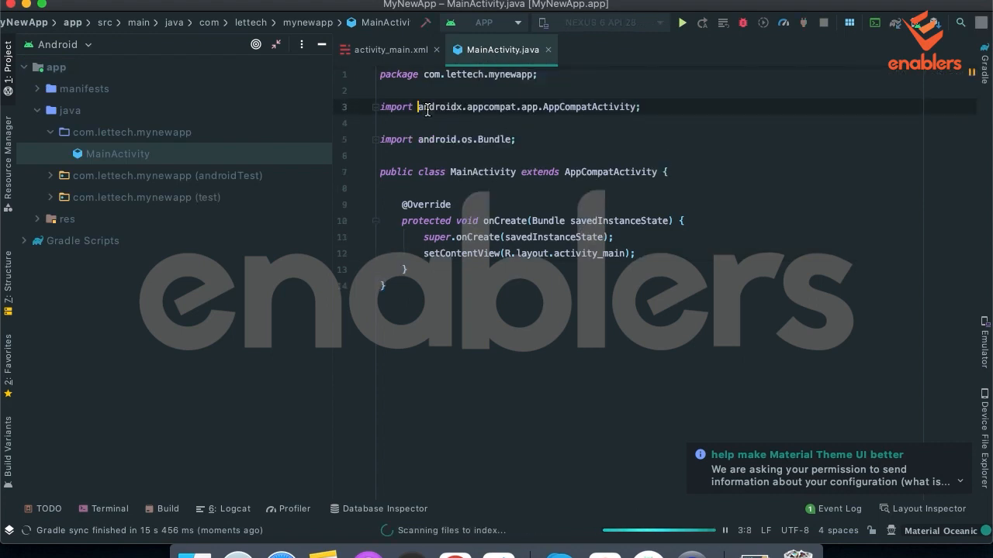
{"action": "left_click", "coordinate": [409, 51]}
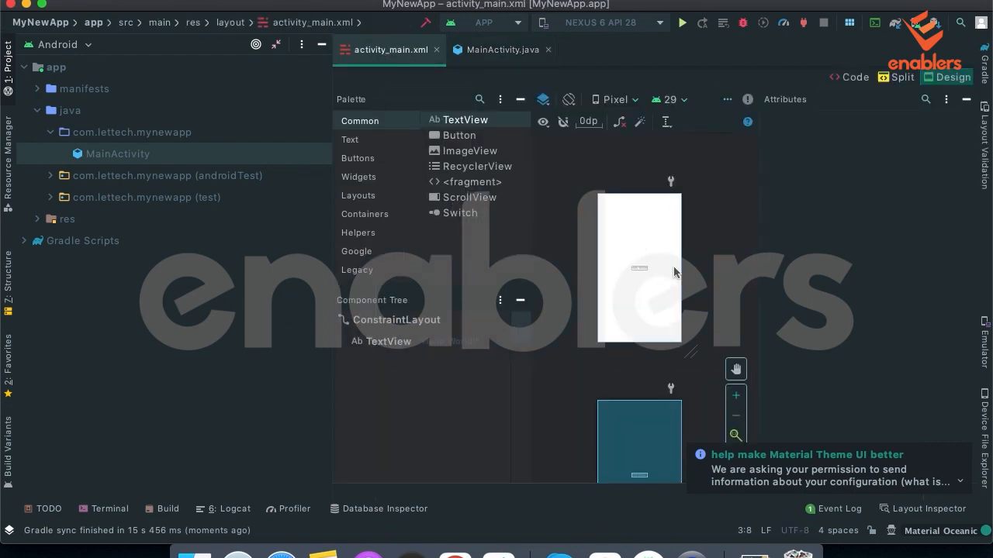
{"action": "left_click", "coordinate": [490, 51]}
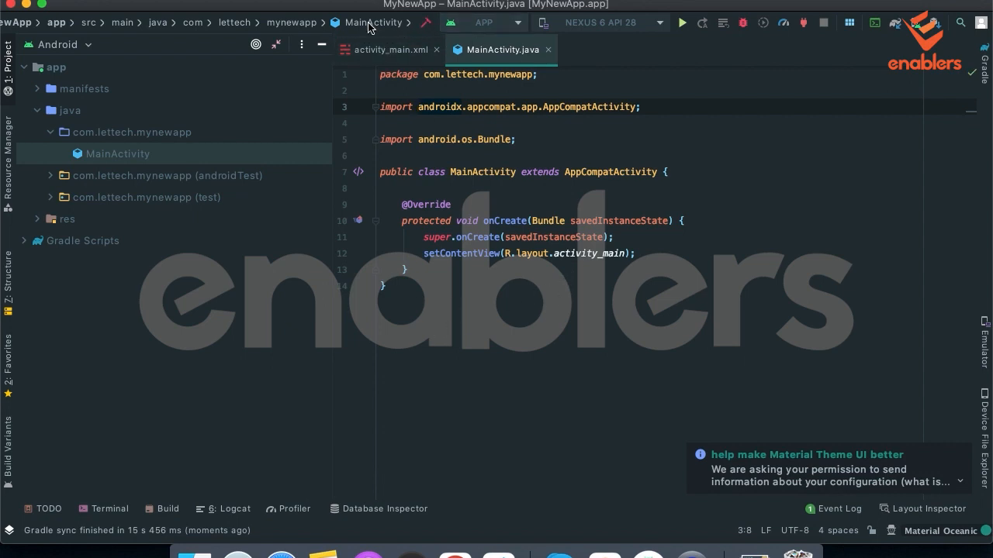
Open the activity_main.xml layout and place a Button widget just above the Hello World text.
{"action": "left_click", "coordinate": [378, 49]}
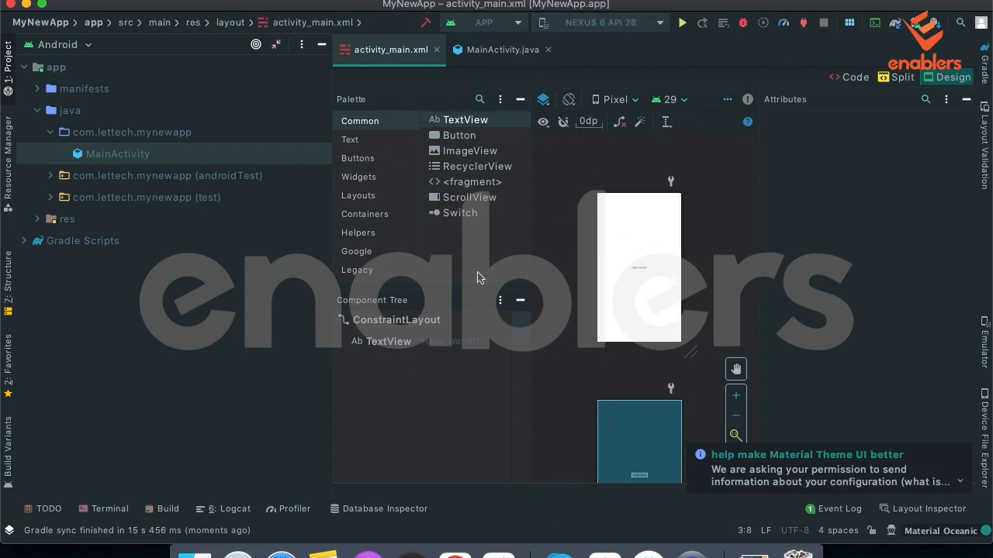
{"action": "left_click", "coordinate": [460, 136]}
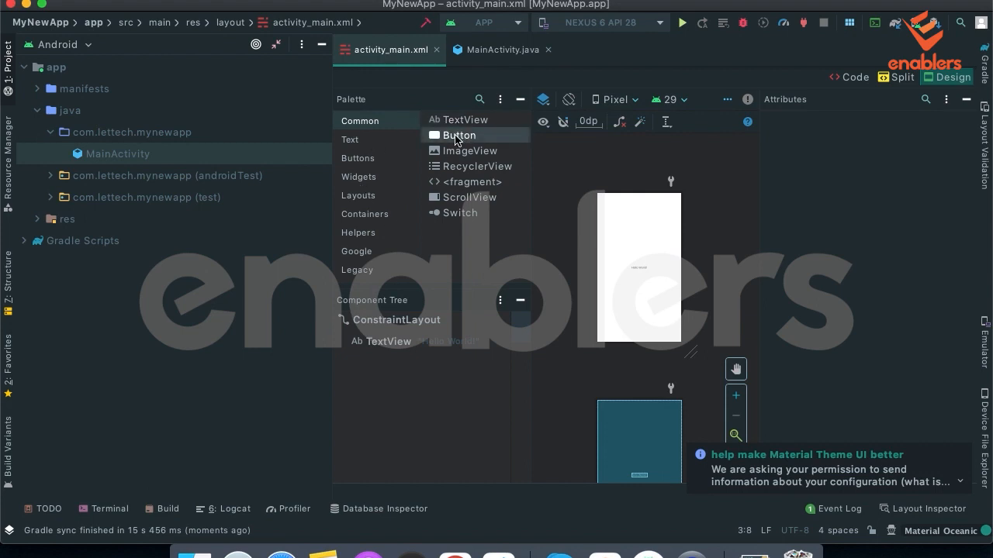
{"action": "left_click_drag", "start_coordinate": [457, 140], "coordinate": [638, 271]}
{"action": "left_click_drag", "start_coordinate": [462, 140], "coordinate": [639, 250]}
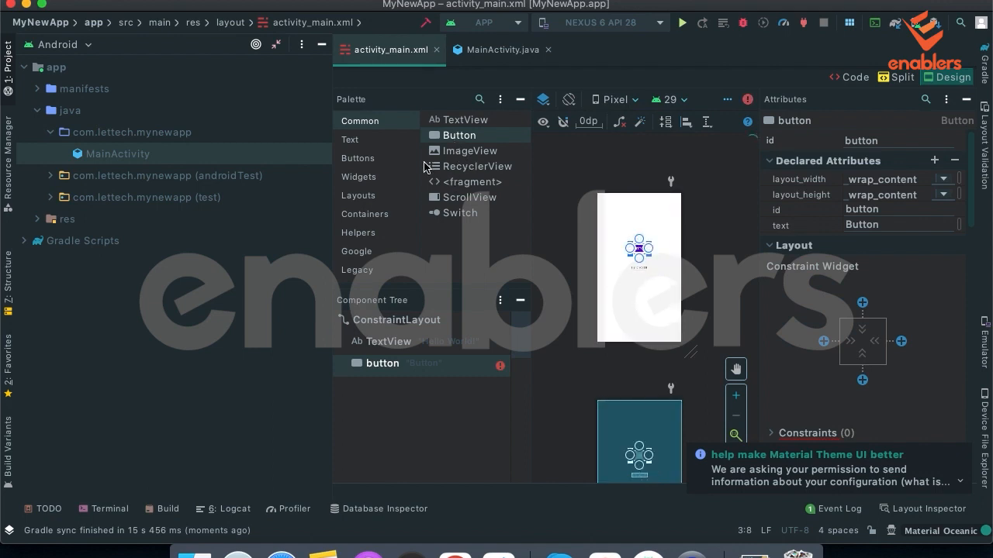
Browse the Text category widgets in the palette, including Plain Text, and inspect the layout with the placed button.
{"action": "left_click", "coordinate": [347, 143]}
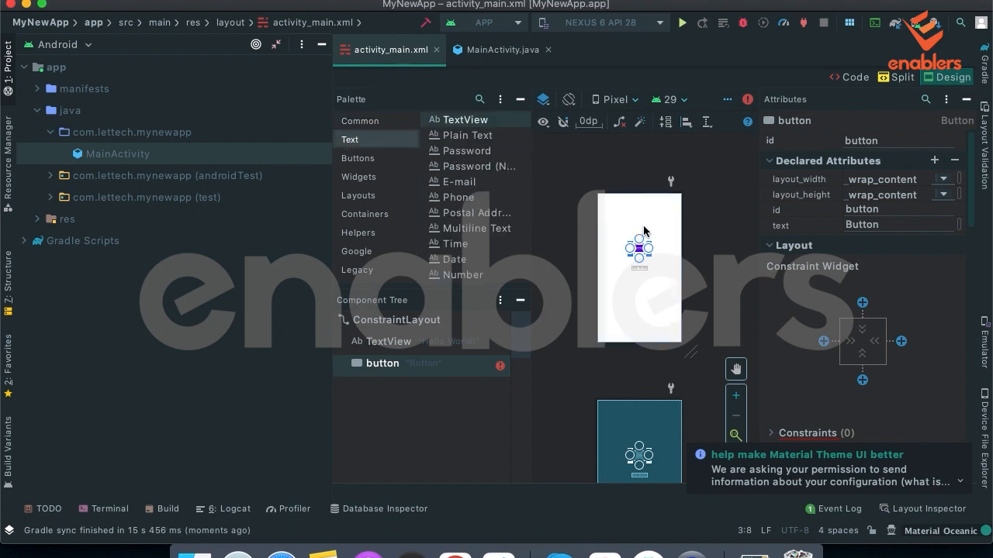
{"action": "left_click", "coordinate": [458, 141]}
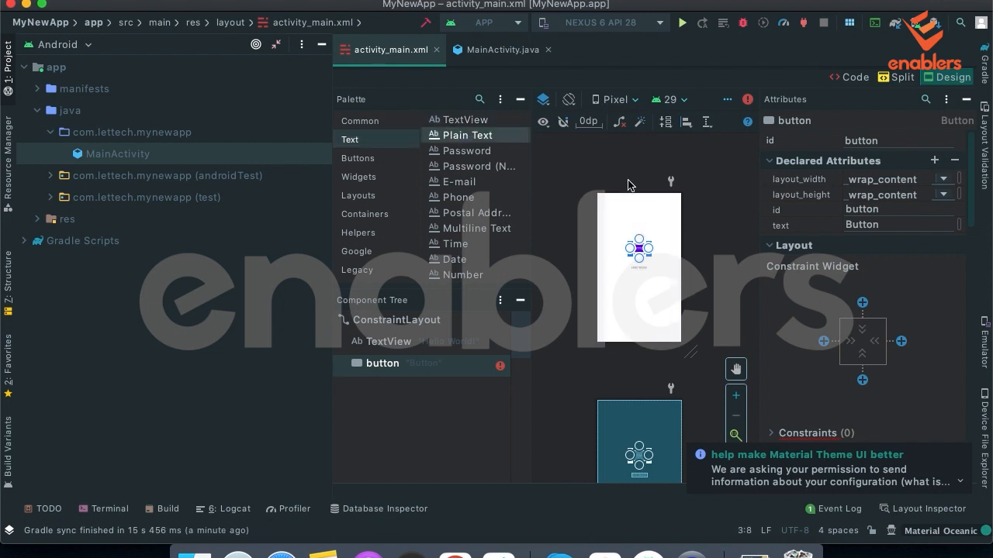
{"action": "left_click", "coordinate": [643, 293]}
{"action": "left_click", "coordinate": [740, 399]}
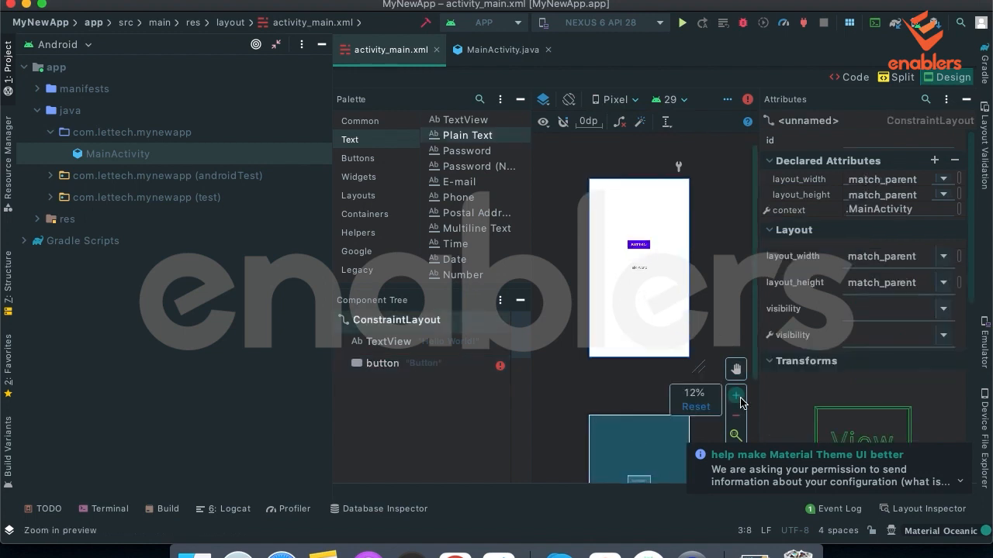
{"action": "left_click", "coordinate": [735, 396]}
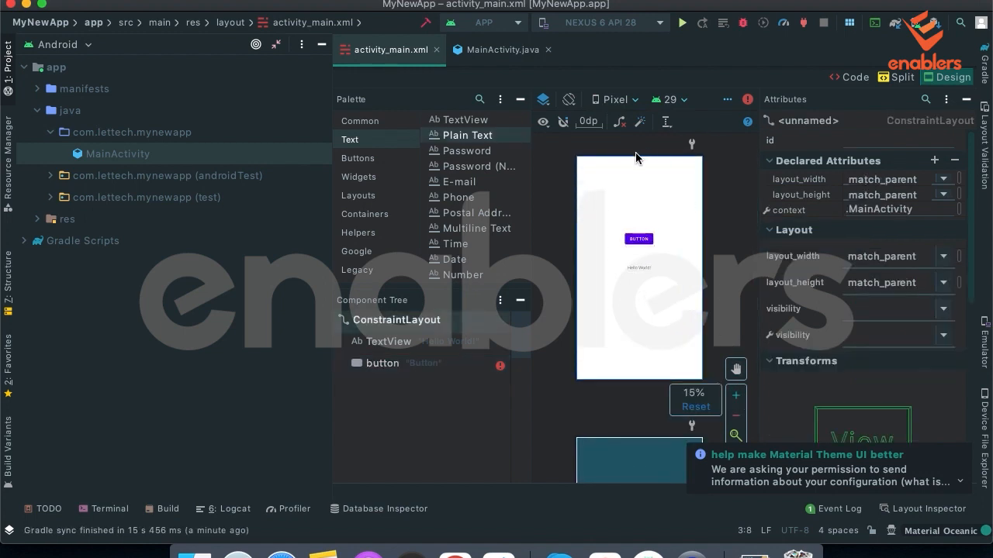
Examine the Button element's XML in activity_main.xml alongside the preview and as code only, and return to the Design view.
{"action": "left_click", "coordinate": [898, 79]}
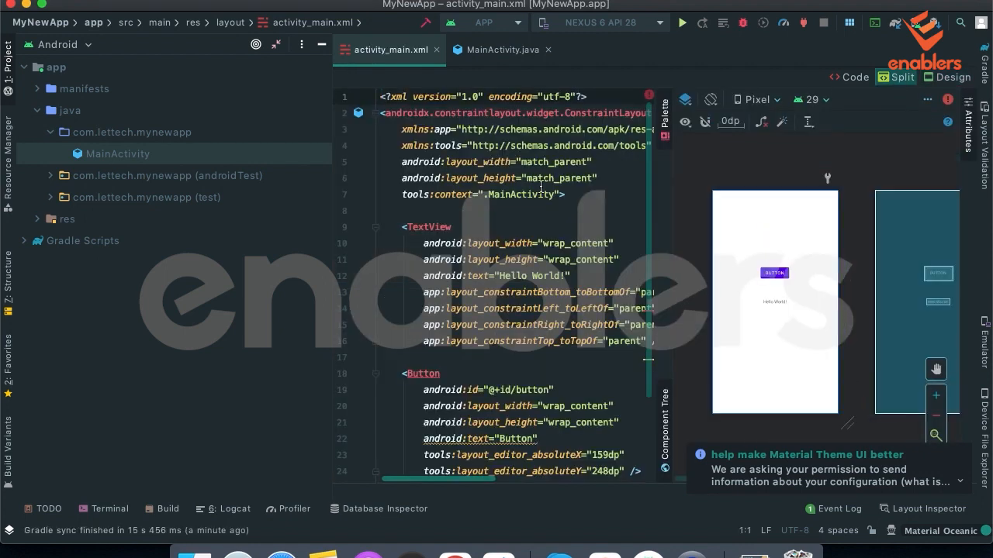
{"action": "scroll", "coordinate": [440, 283], "scroll_direction": "down", "scroll_amount": 5}
{"action": "scroll", "coordinate": [439, 283], "scroll_direction": "down", "scroll_amount": 1}
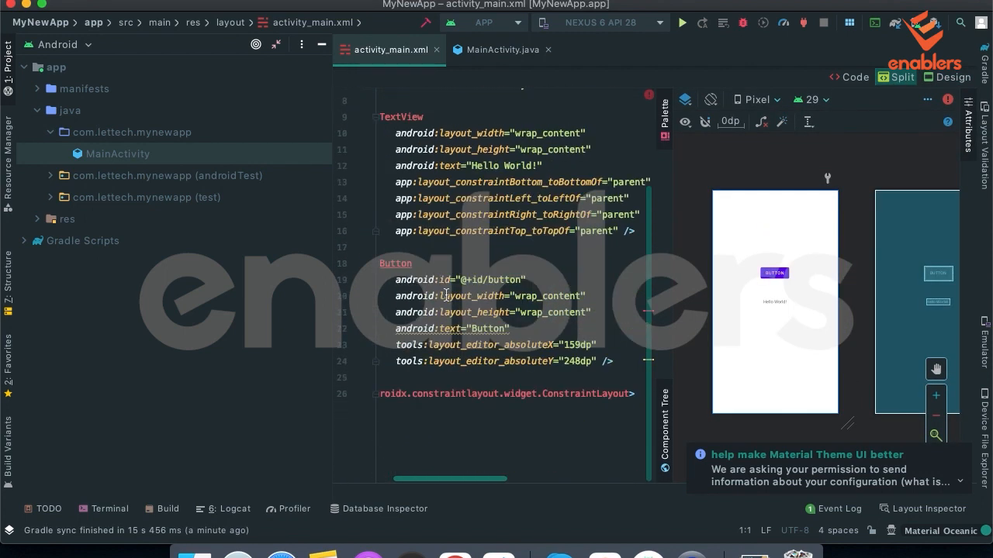
{"action": "scroll", "coordinate": [442, 289], "scroll_direction": "up", "scroll_amount": 4}
{"action": "scroll", "coordinate": [446, 296], "scroll_direction": "down", "scroll_amount": 4}
{"action": "left_click_drag", "start_coordinate": [396, 267], "coordinate": [634, 355]}
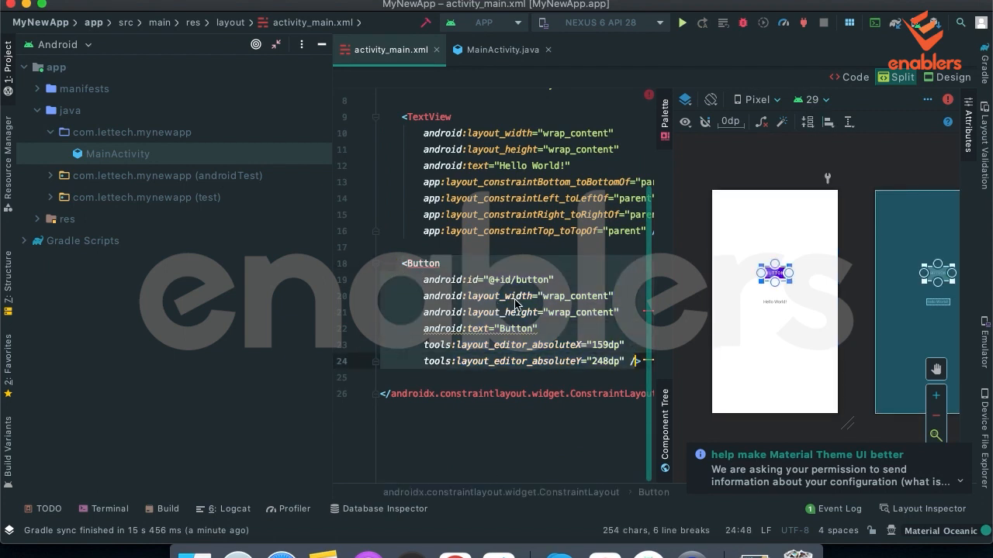
{"action": "scroll", "coordinate": [554, 305], "scroll_direction": "up", "scroll_amount": 4}
{"action": "scroll", "coordinate": [441, 359], "scroll_direction": "down", "scroll_amount": 4}
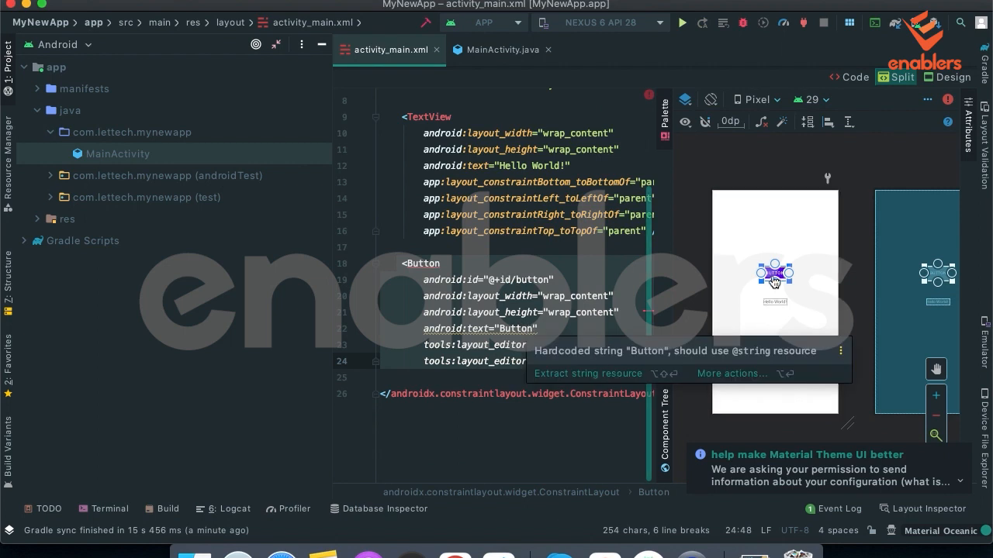
{"action": "scroll", "coordinate": [774, 283], "scroll_direction": "right", "scroll_amount": 2}
{"action": "left_click", "coordinate": [854, 78]}
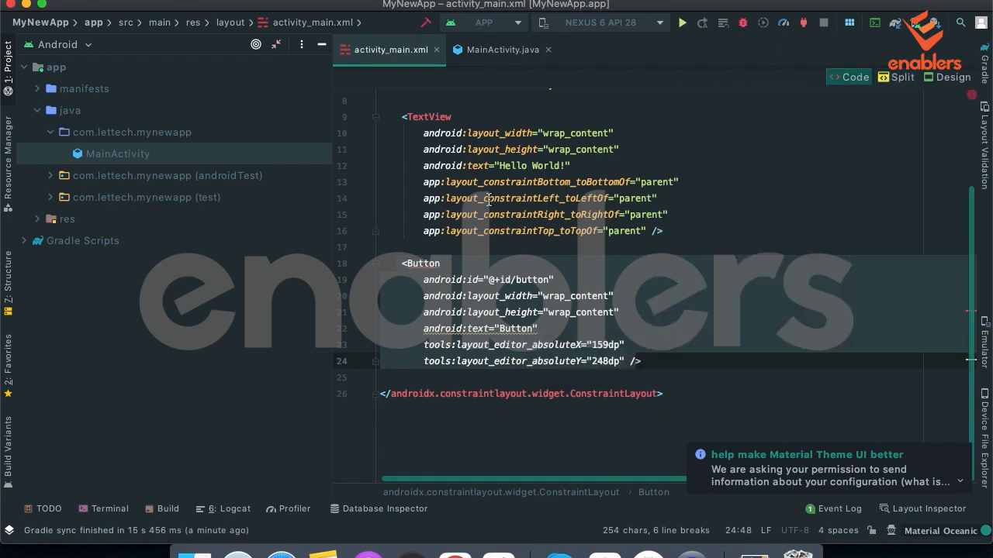
{"action": "left_click", "coordinate": [951, 77]}
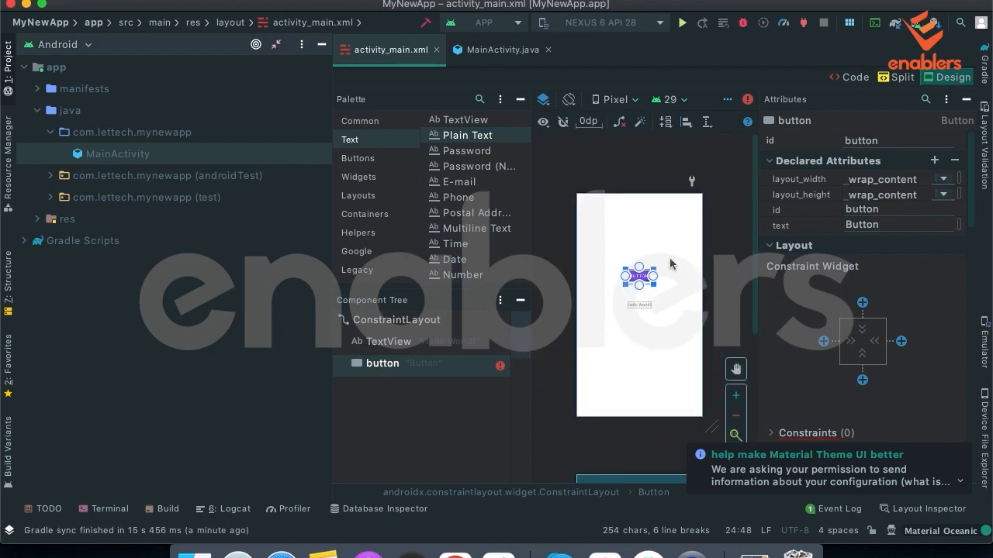
Compare the attributes of the TextView and button components, collapsing the button's Layout section.
{"action": "left_click", "coordinate": [650, 356]}
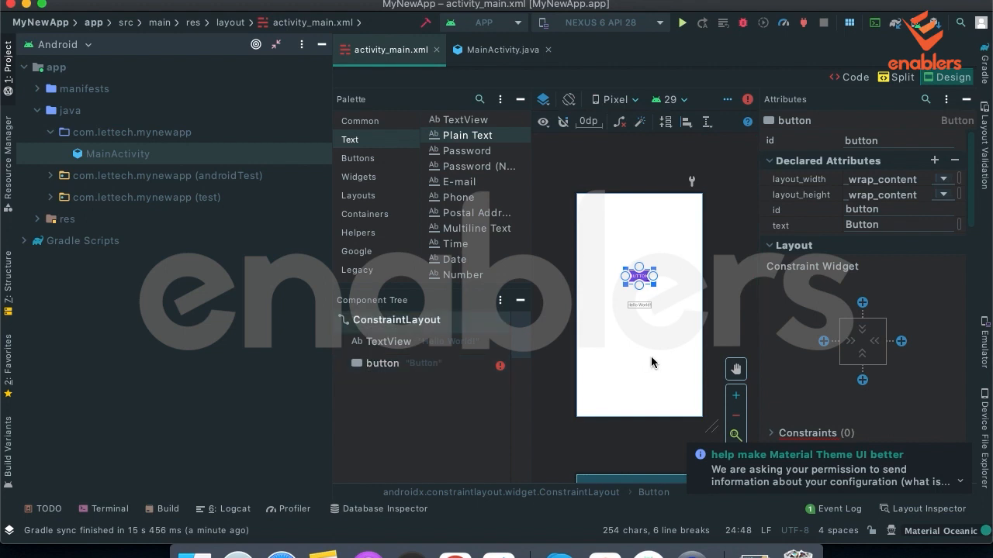
{"action": "left_click", "coordinate": [372, 343]}
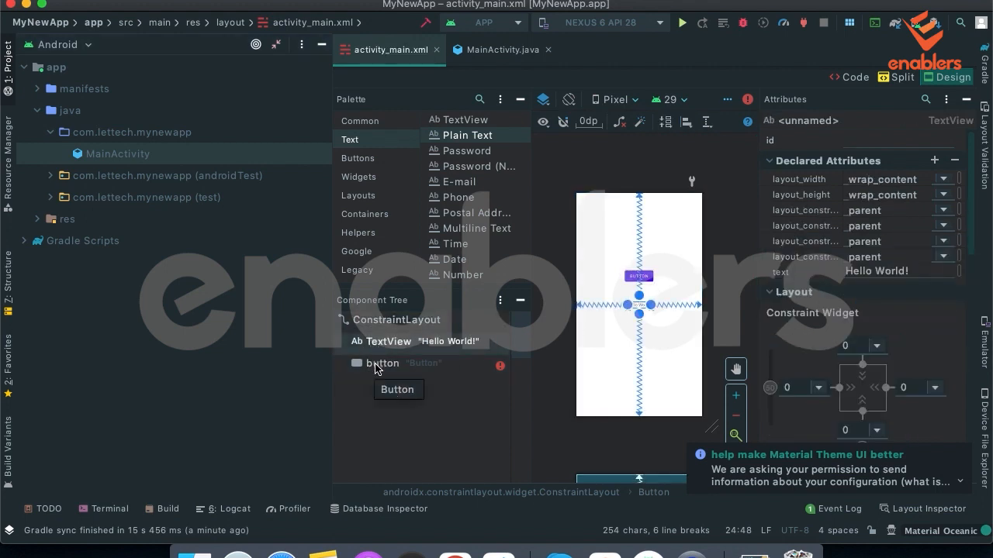
{"action": "left_click", "coordinate": [375, 365]}
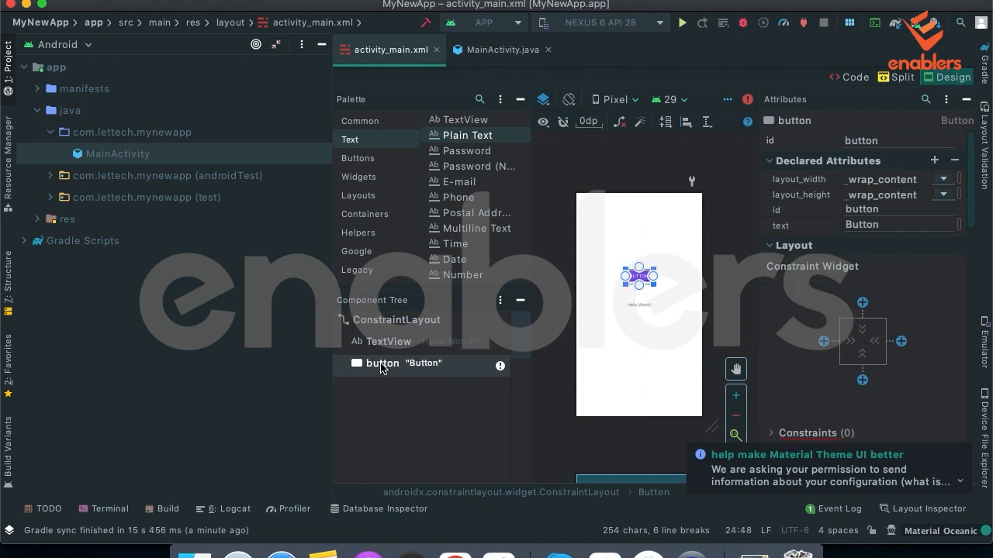
{"action": "left_click", "coordinate": [771, 249]}
{"action": "left_click", "coordinate": [770, 250]}
{"action": "left_click", "coordinate": [770, 245]}
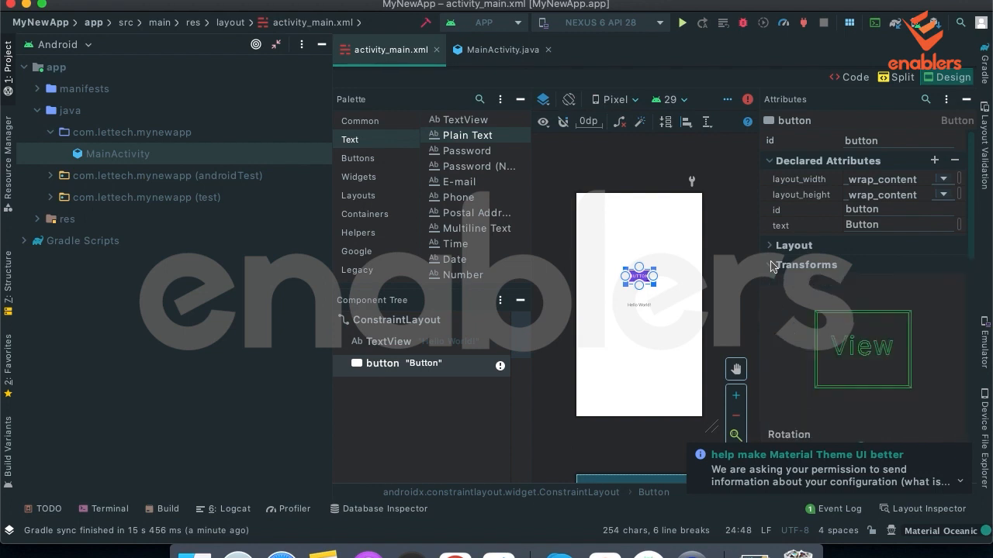
{"action": "left_click", "coordinate": [772, 266]}
{"action": "left_click", "coordinate": [772, 265]}
{"action": "left_click", "coordinate": [102, 155]}
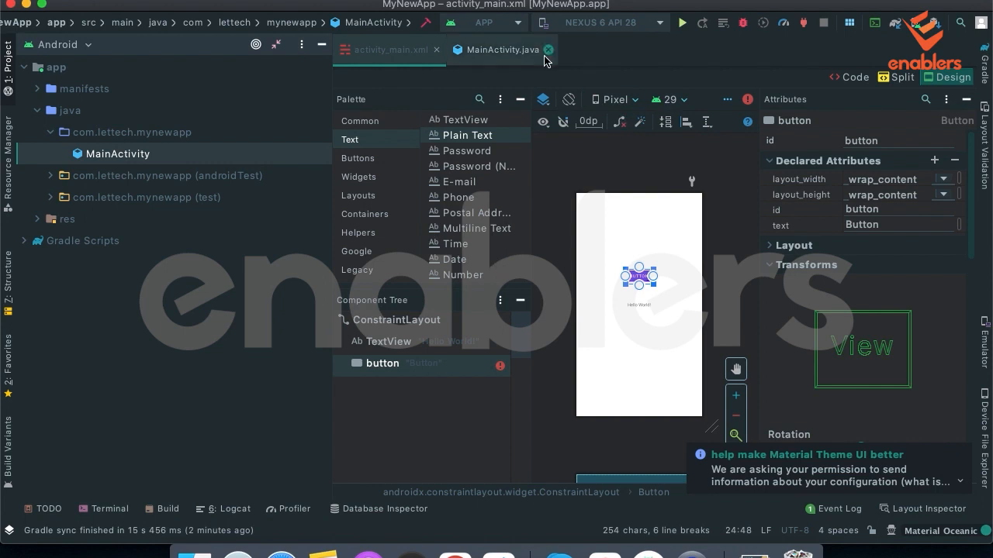
Start creating a virtual device in the AVD Manager with the Pixel 4 phone hardware, opening and cancelling the hardware profile import.
{"action": "left_click", "coordinate": [659, 30]}
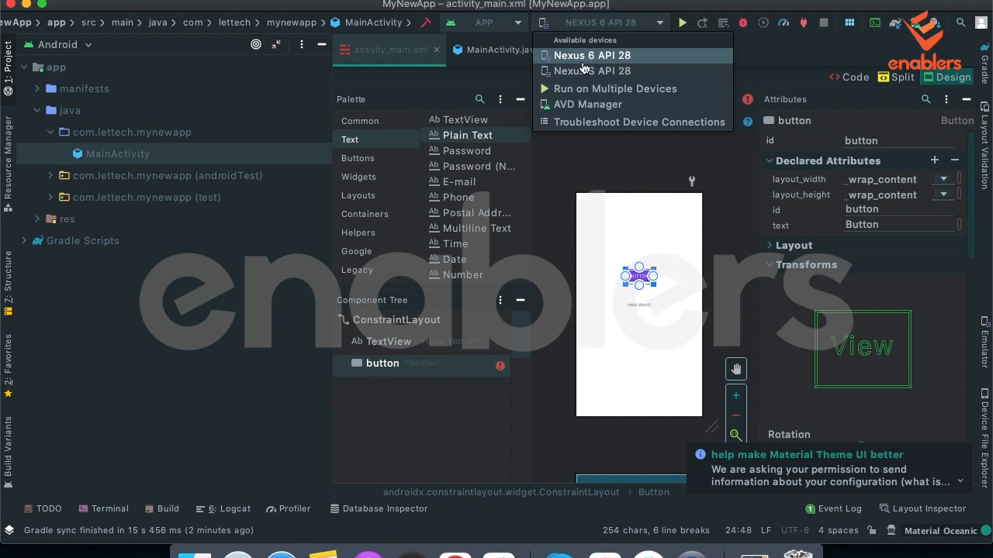
{"action": "left_click", "coordinate": [588, 106]}
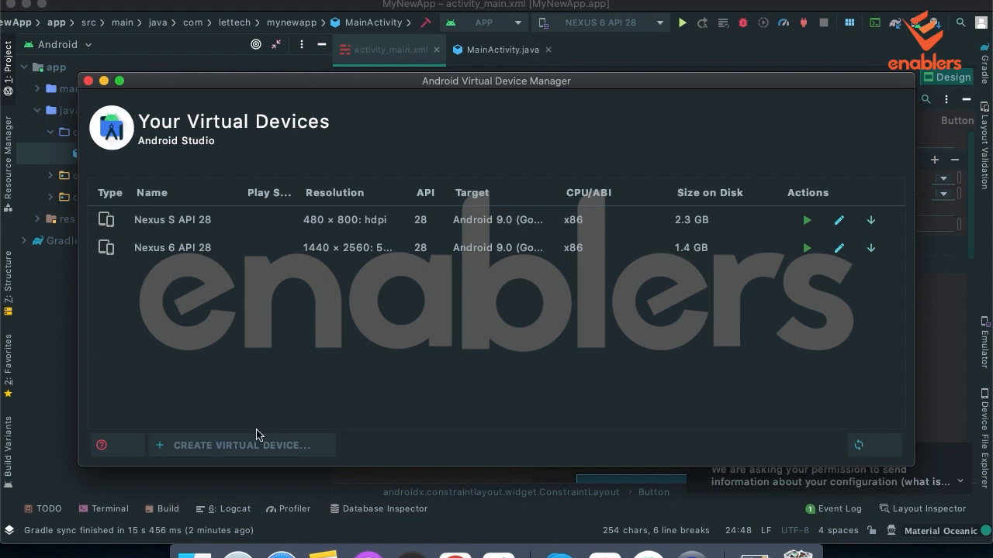
{"action": "left_click", "coordinate": [229, 447]}
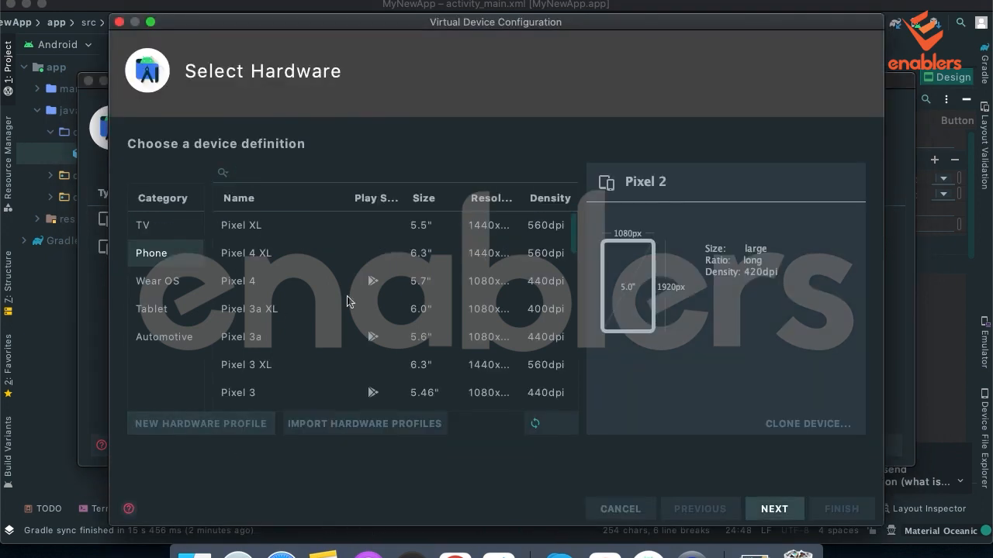
{"action": "scroll", "coordinate": [376, 320], "scroll_direction": "down", "scroll_amount": 5}
{"action": "scroll", "coordinate": [376, 320], "scroll_direction": "down", "scroll_amount": 5}
{"action": "scroll", "coordinate": [377, 319], "scroll_direction": "up", "scroll_amount": 10}
{"action": "left_click", "coordinate": [274, 227]}
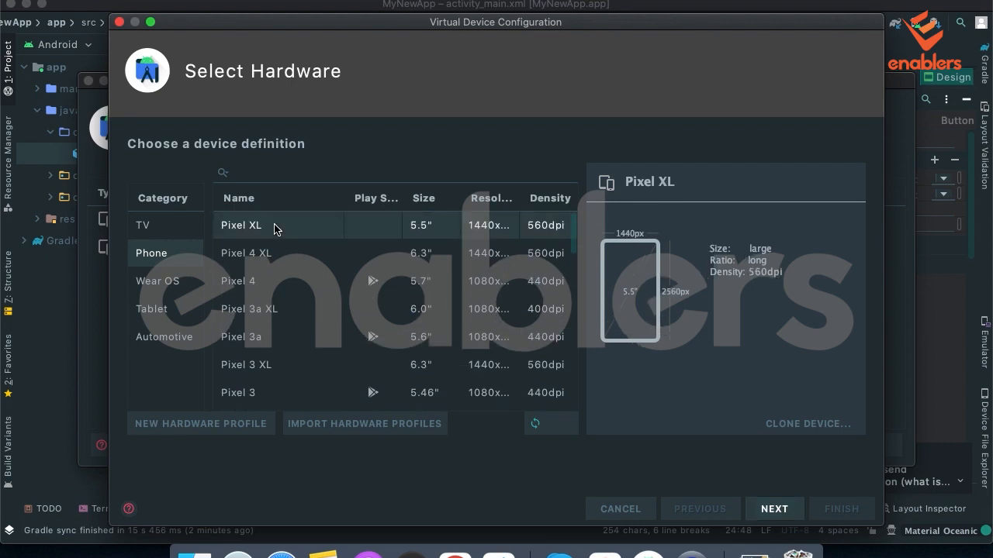
{"action": "left_click", "coordinate": [264, 286]}
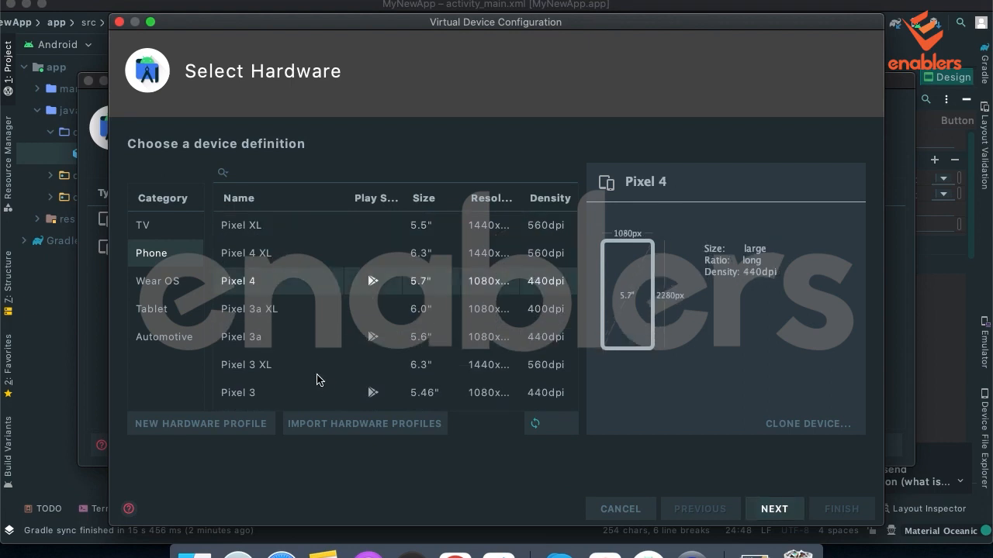
{"action": "left_click", "coordinate": [332, 427]}
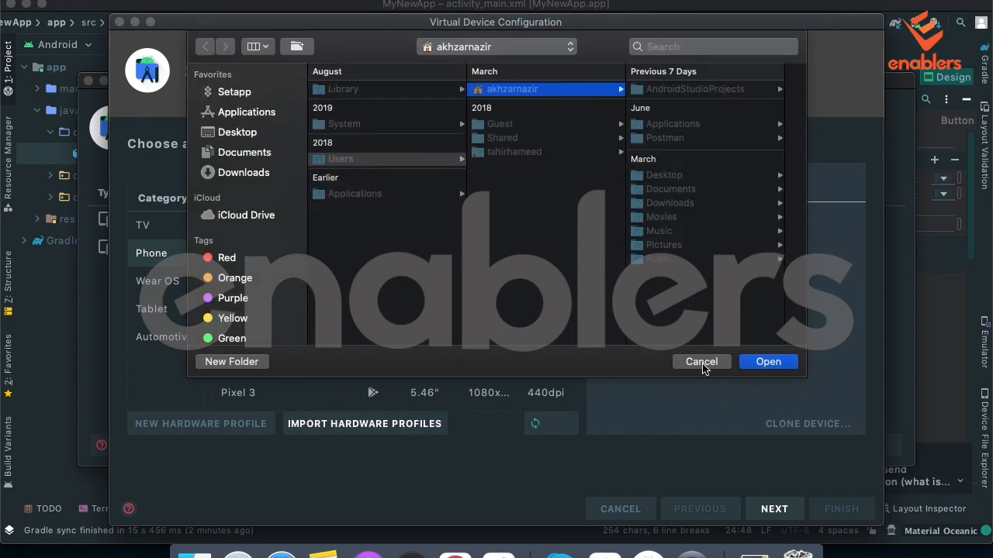
{"action": "left_click", "coordinate": [701, 362]}
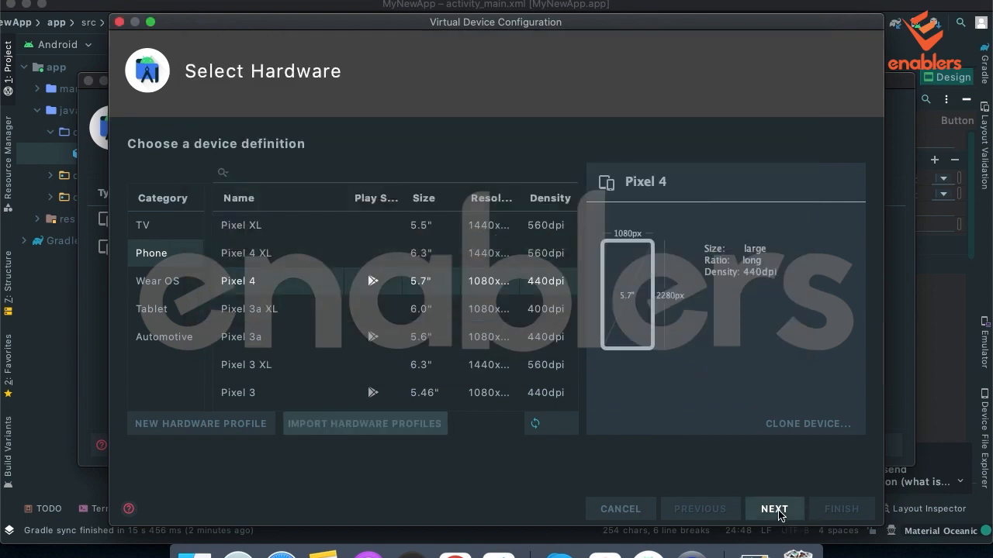
Try configuring the Pixel 4 device with the R (Android 11.0 x86) image and the name My Simulator, and close the wizard without finishing.
{"action": "left_click", "coordinate": [777, 512]}
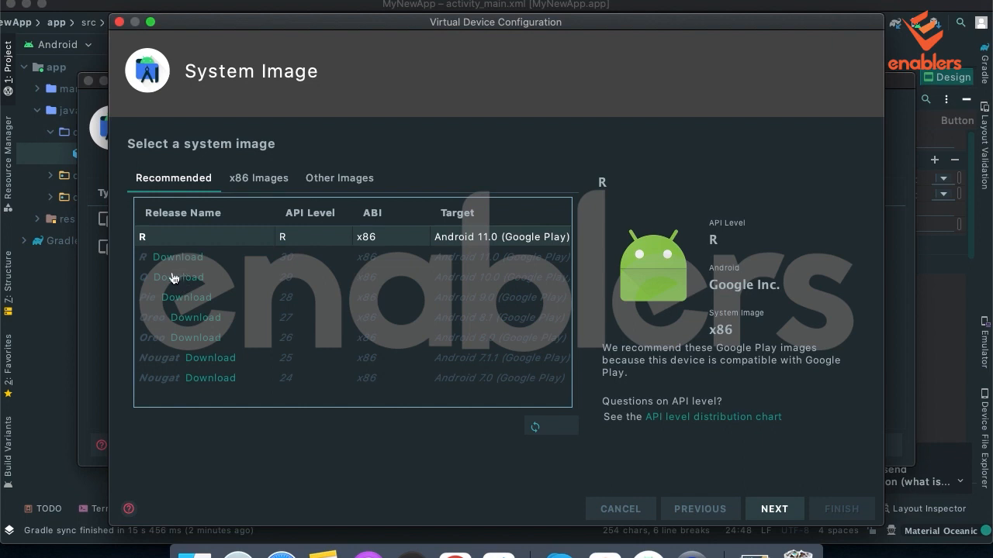
{"action": "left_click", "coordinate": [776, 512]}
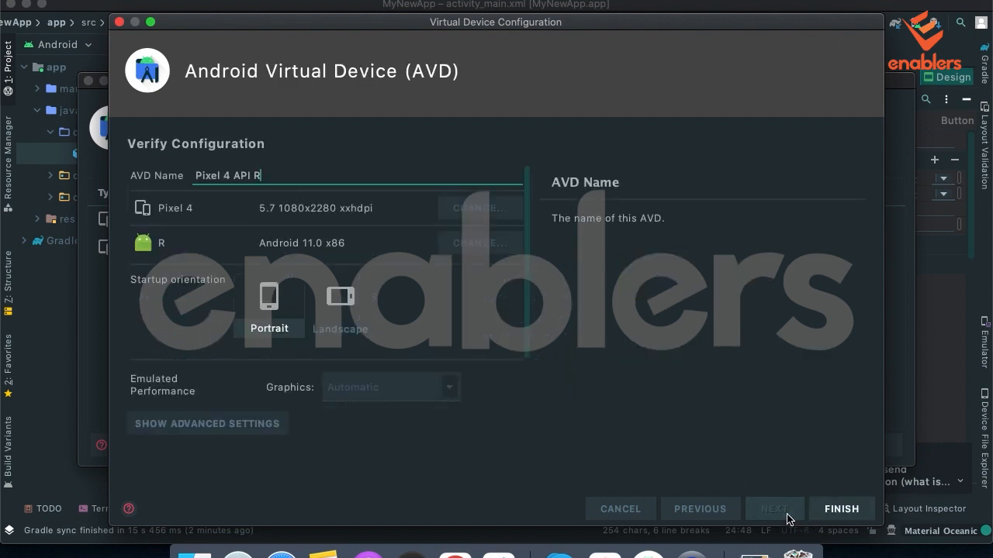
{"action": "triple_click", "coordinate": [252, 175]}
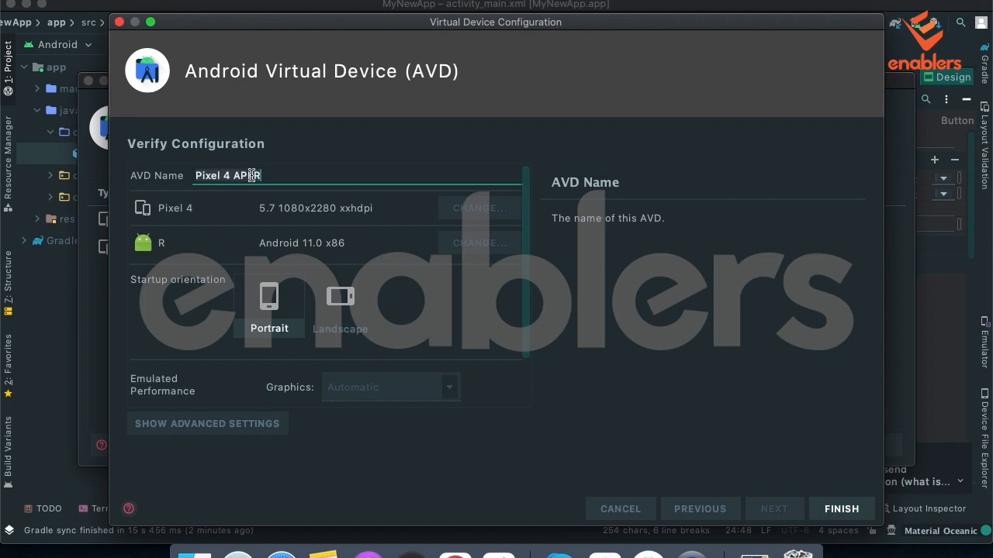
{"action": "type", "text": "My Simulator"}
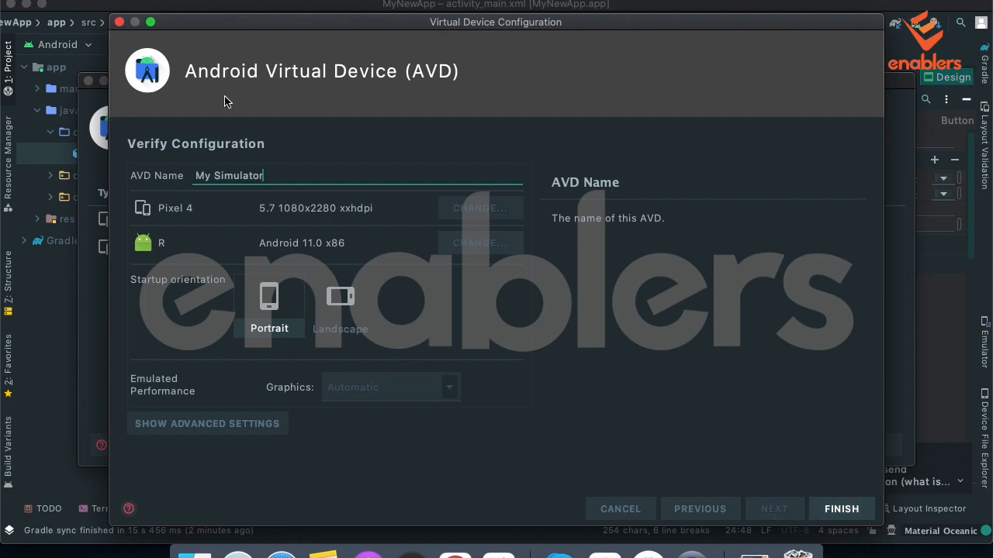
{"action": "left_click", "coordinate": [121, 23]}
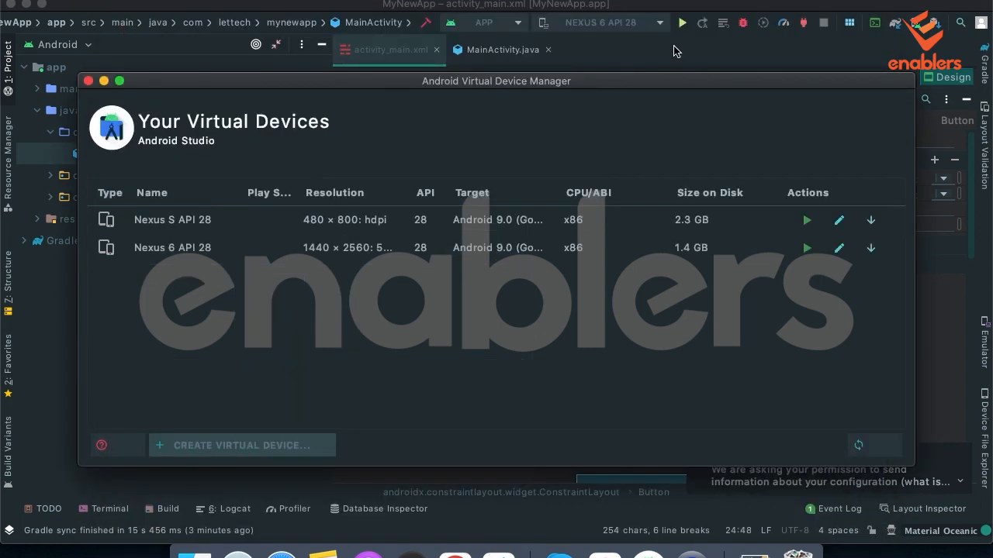
Select the Nexus S API 28 virtual device as the deployment target and run the app on it.
{"action": "left_click", "coordinate": [659, 28]}
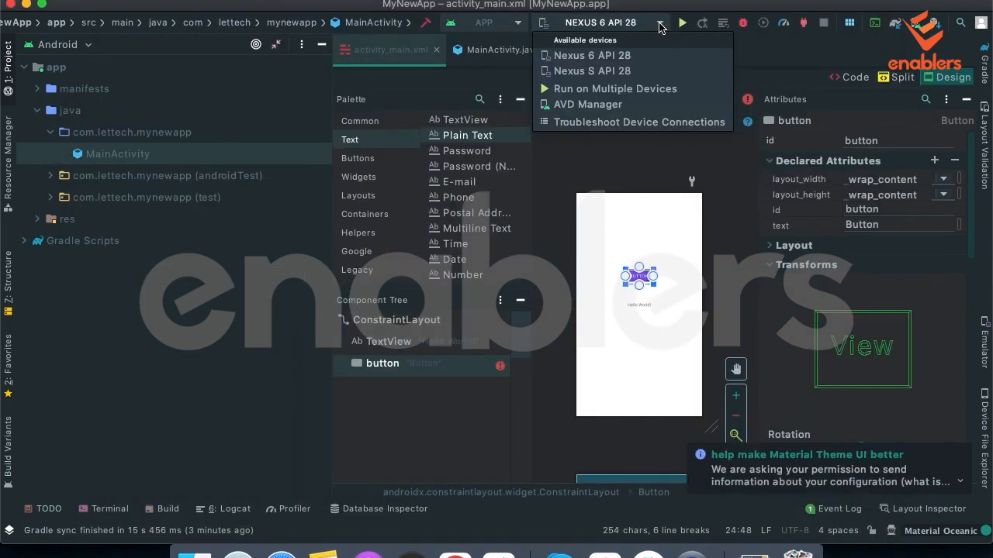
{"action": "left_click", "coordinate": [609, 73]}
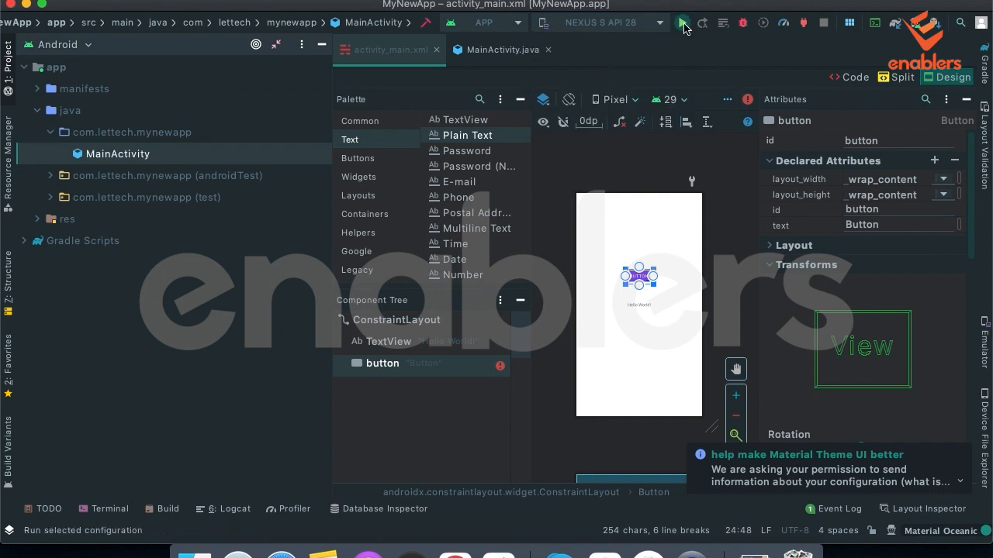
{"action": "left_click", "coordinate": [682, 24]}
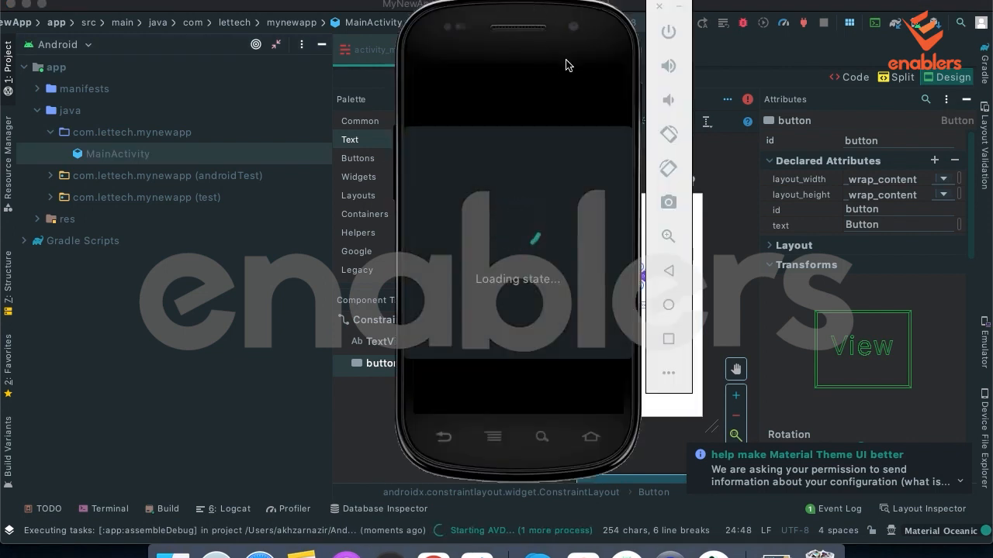
{"action": "left_click", "coordinate": [735, 62]}
{"action": "left_click", "coordinate": [660, 25]}
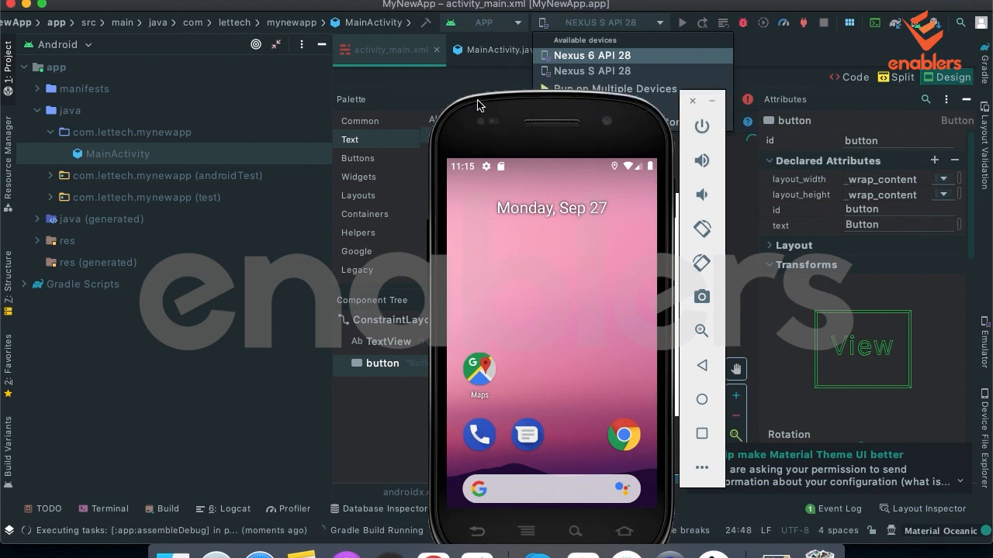
Position the emulator window for viewing, test the button in the running MyNewApp, and return to the layout editor.
{"action": "left_click_drag", "start_coordinate": [503, 129], "coordinate": [411, 46]}
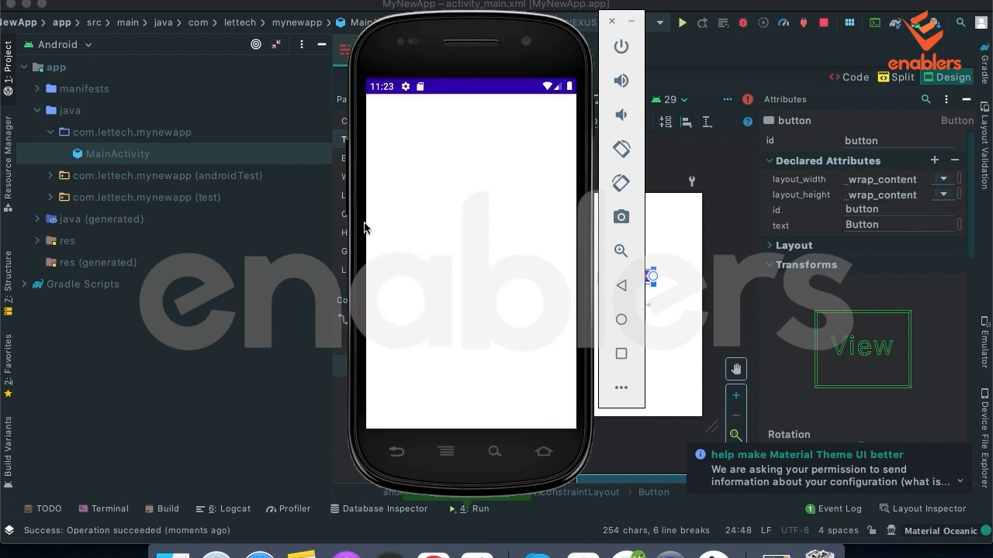
{"action": "left_click_drag", "start_coordinate": [425, 43], "coordinate": [491, 40]}
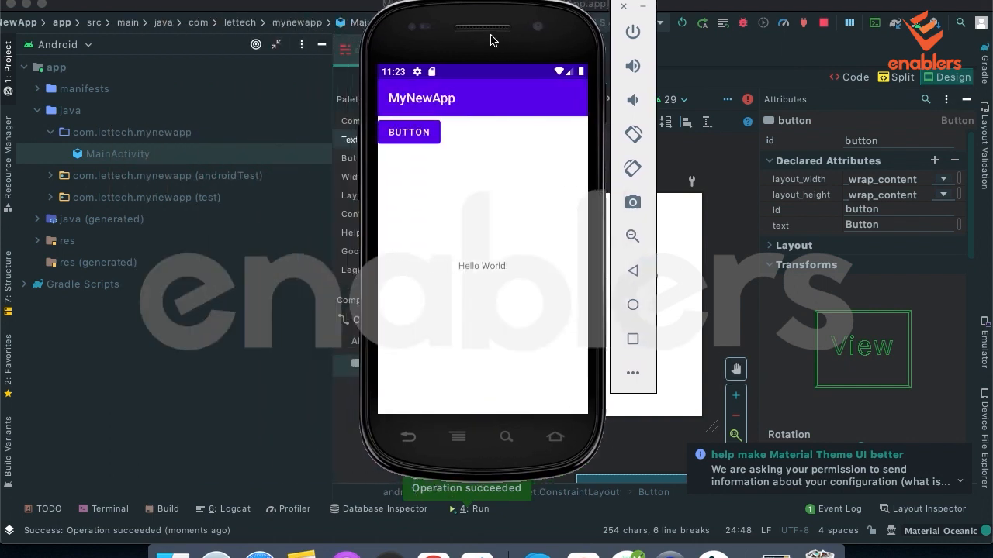
{"action": "left_click", "coordinate": [412, 139]}
{"action": "left_click", "coordinate": [720, 161]}
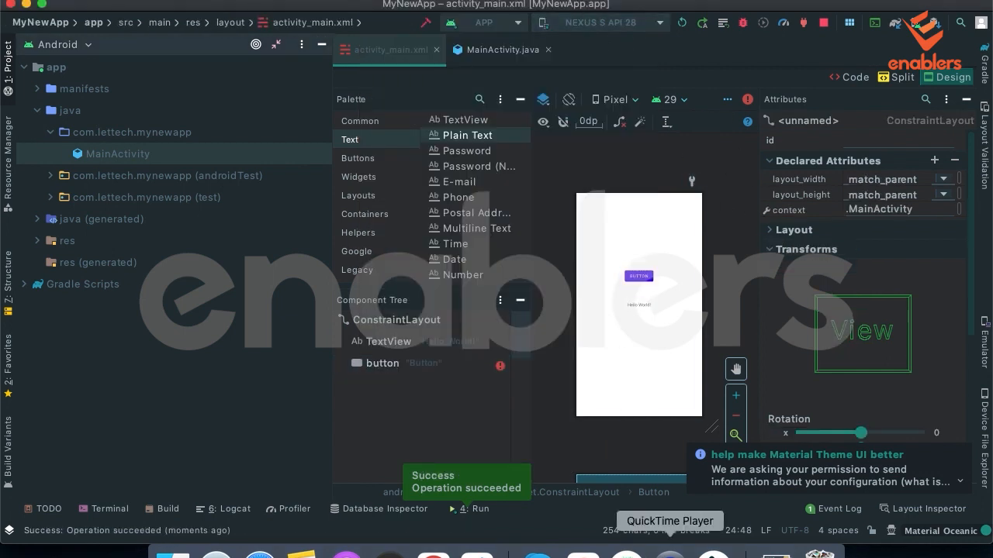
{"action": "left_click_drag", "start_coordinate": [462, 36], "coordinate": [492, 36]}
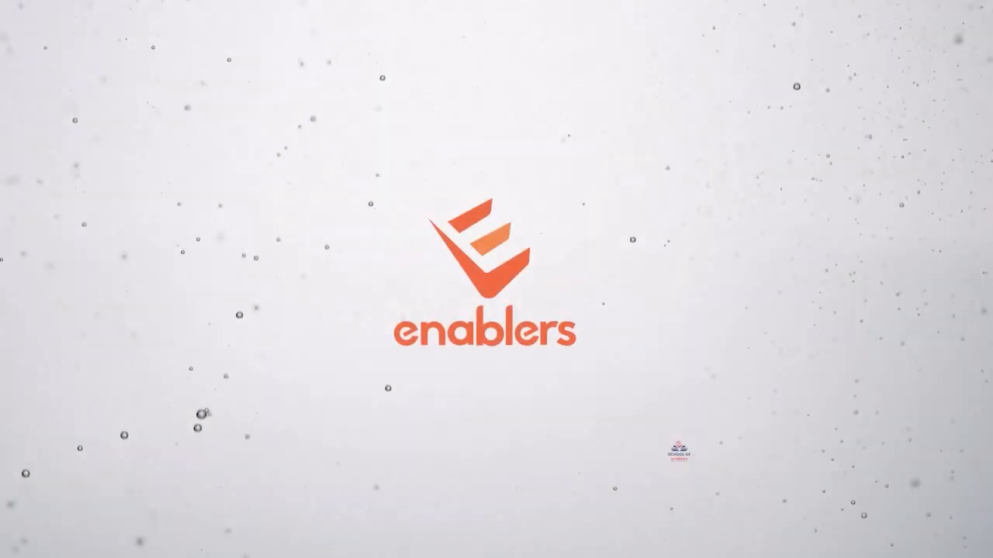